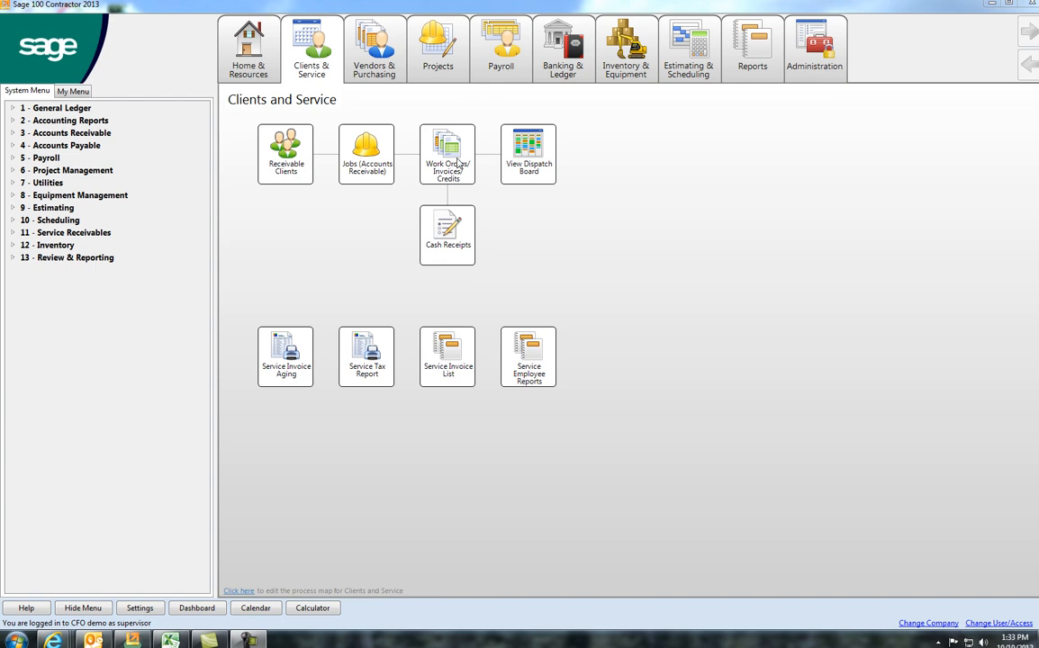
Step: Open a new work order, keep the date 10/10/2012, select the client by client number and dismiss the balance reminder
left_click(452, 167)
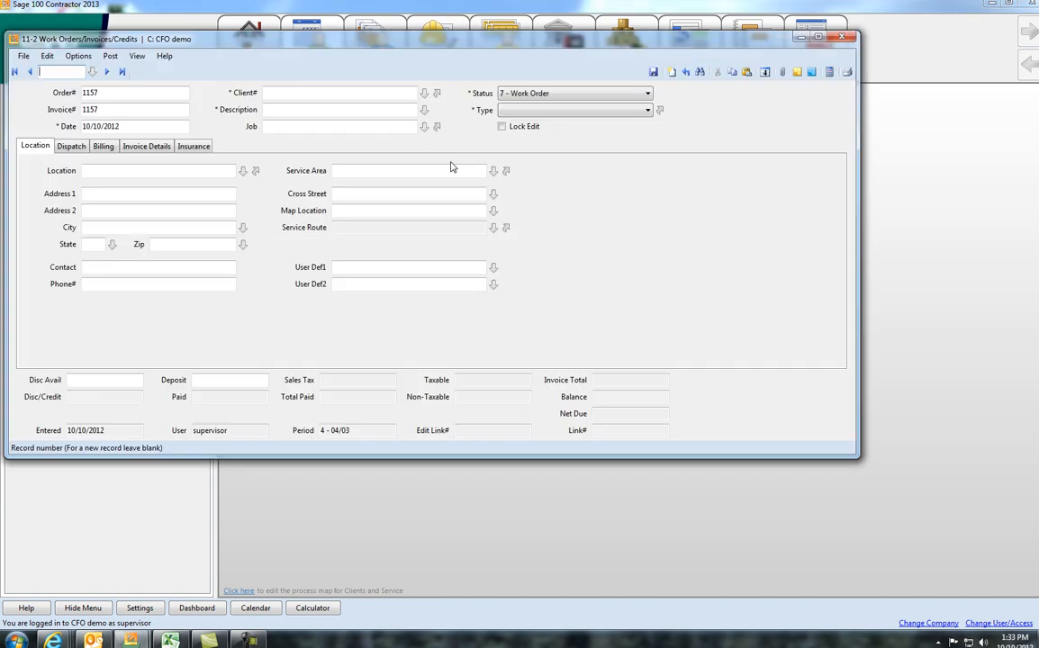
left_click(132, 126)
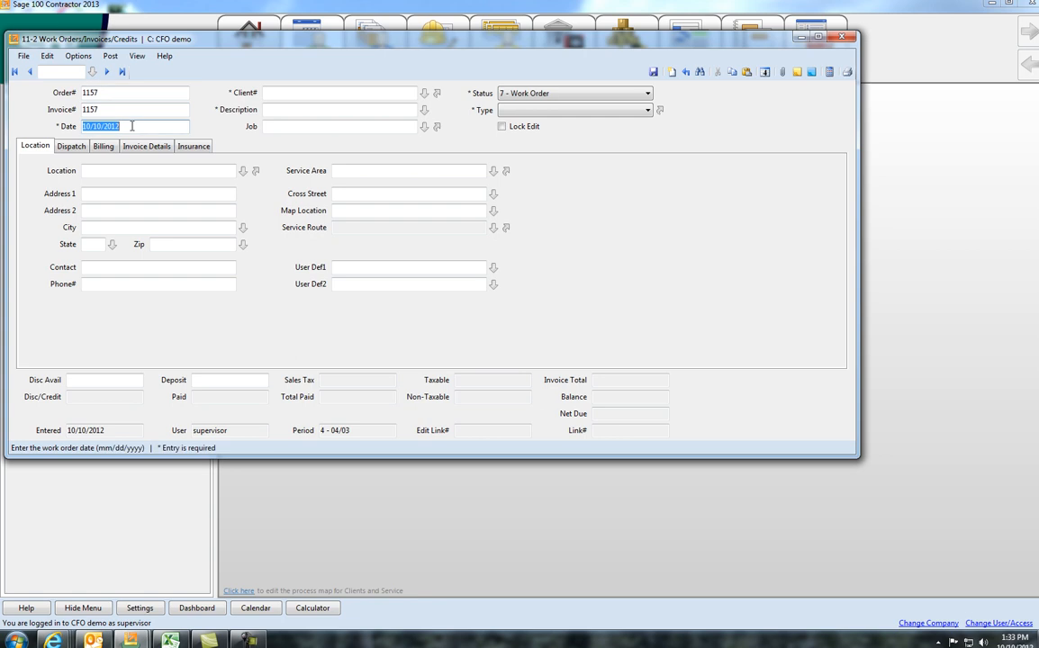
left_click(294, 92)
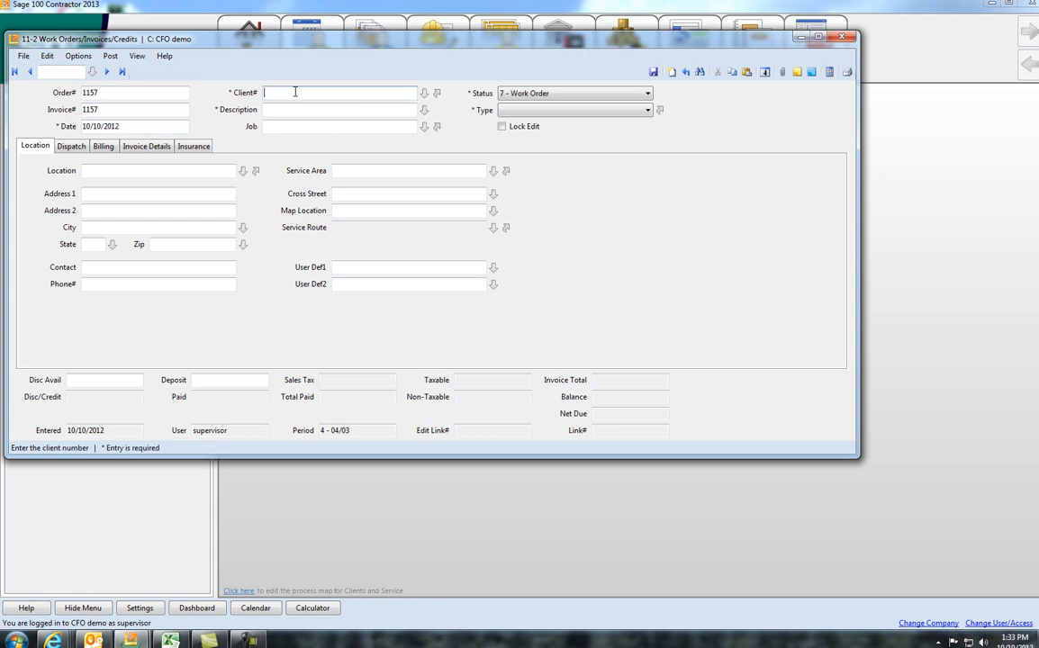
type("1")
key("Tab")
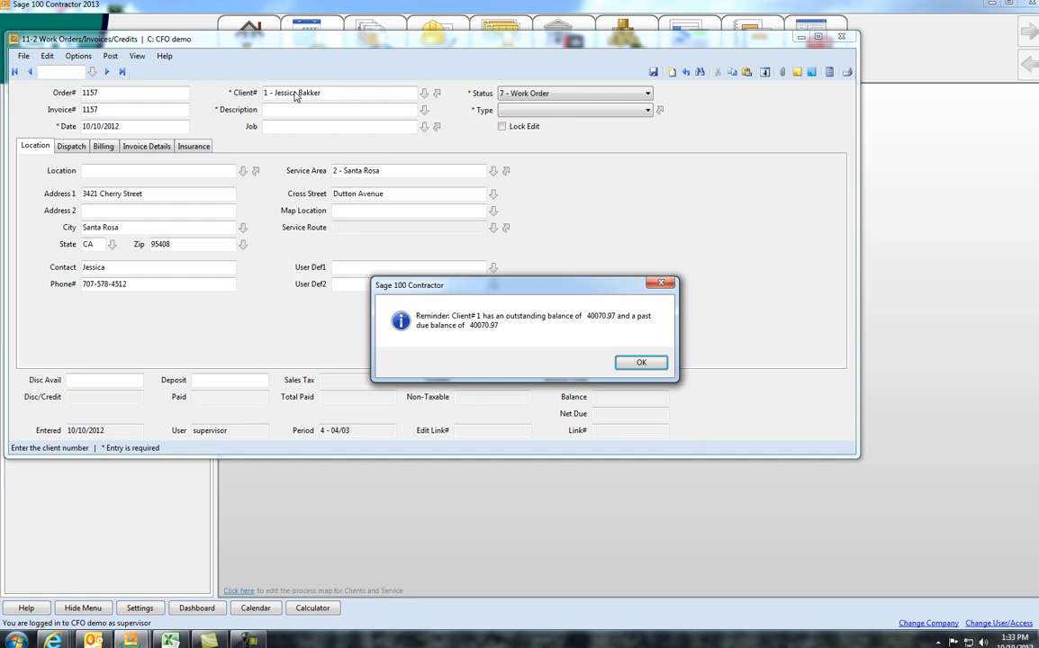
left_click(637, 363)
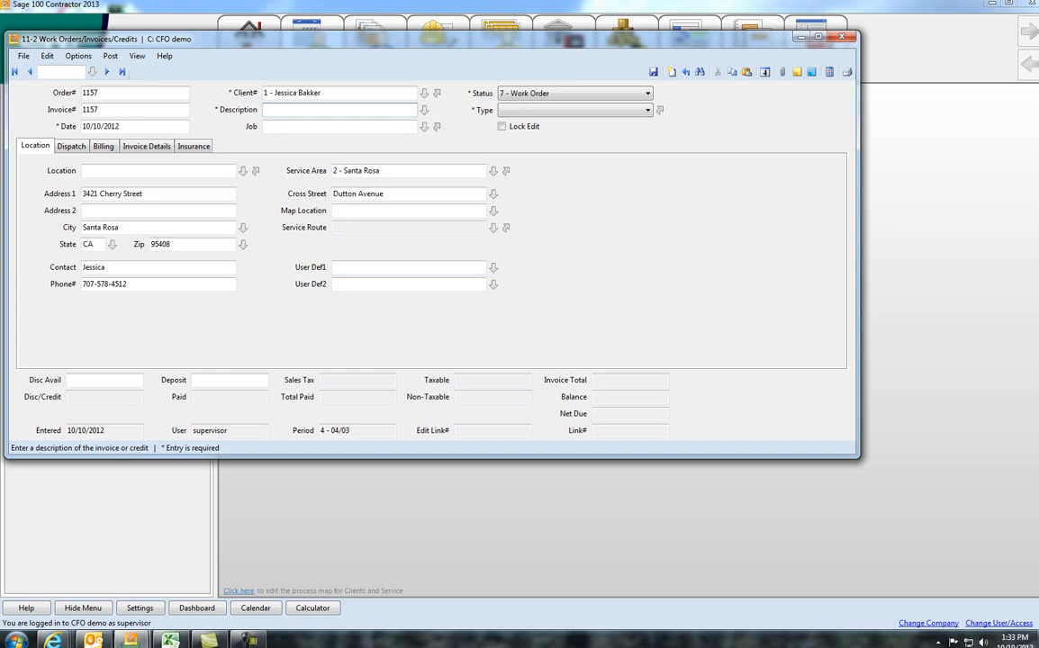
Step: Enter "Repair Something" as the work order description
type("Repair Something")
Step: Set the status to 7 - Work Order and the type to 1 - Service
left_click(507, 97)
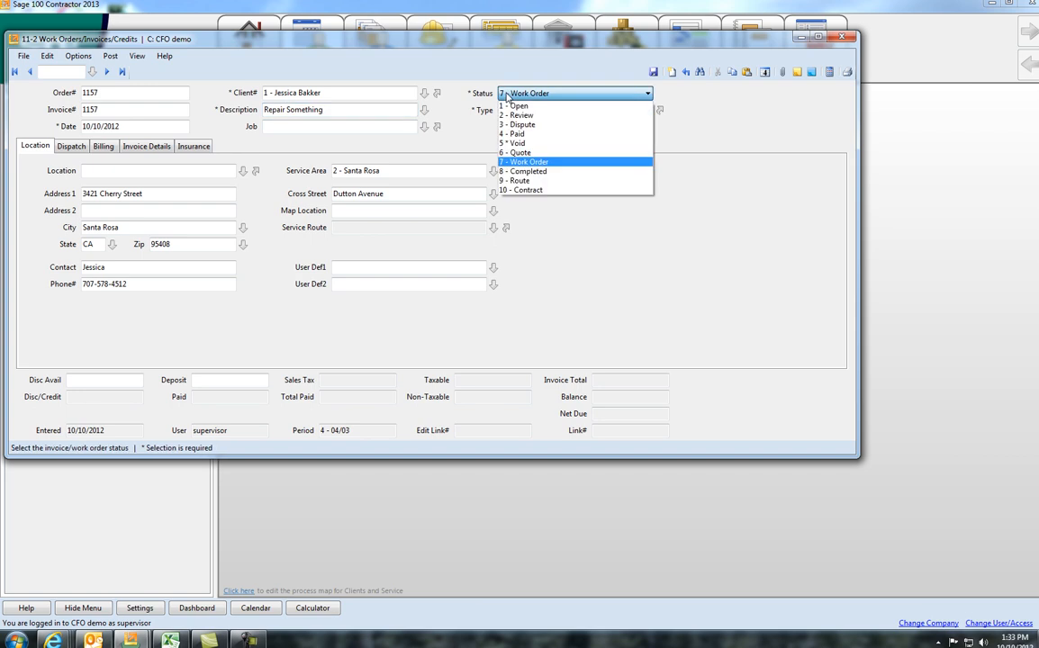
left_click(522, 166)
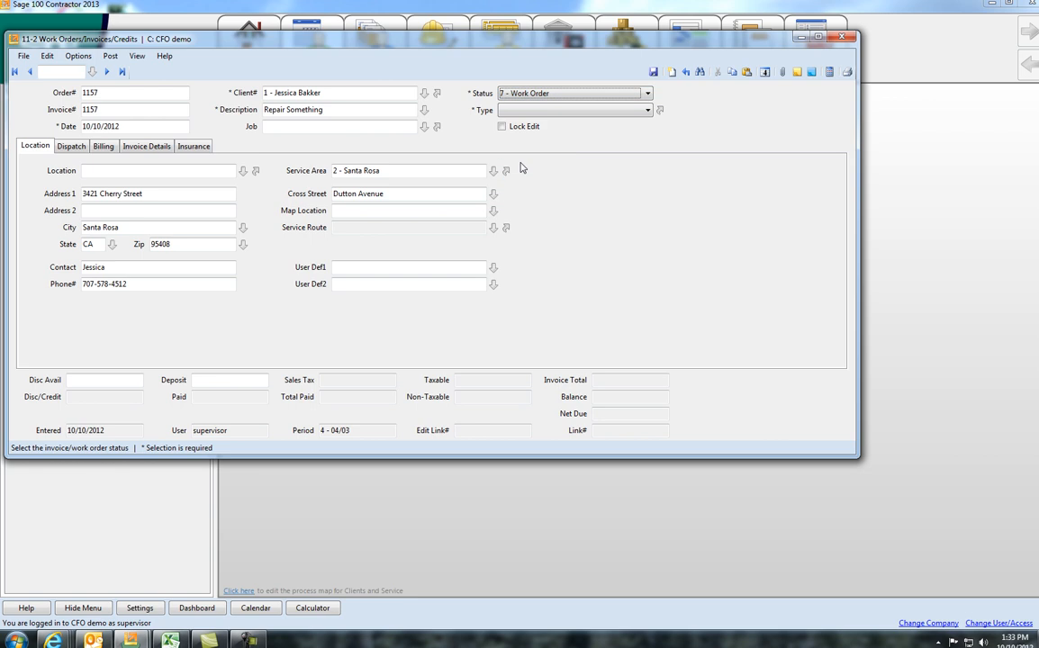
left_click(645, 110)
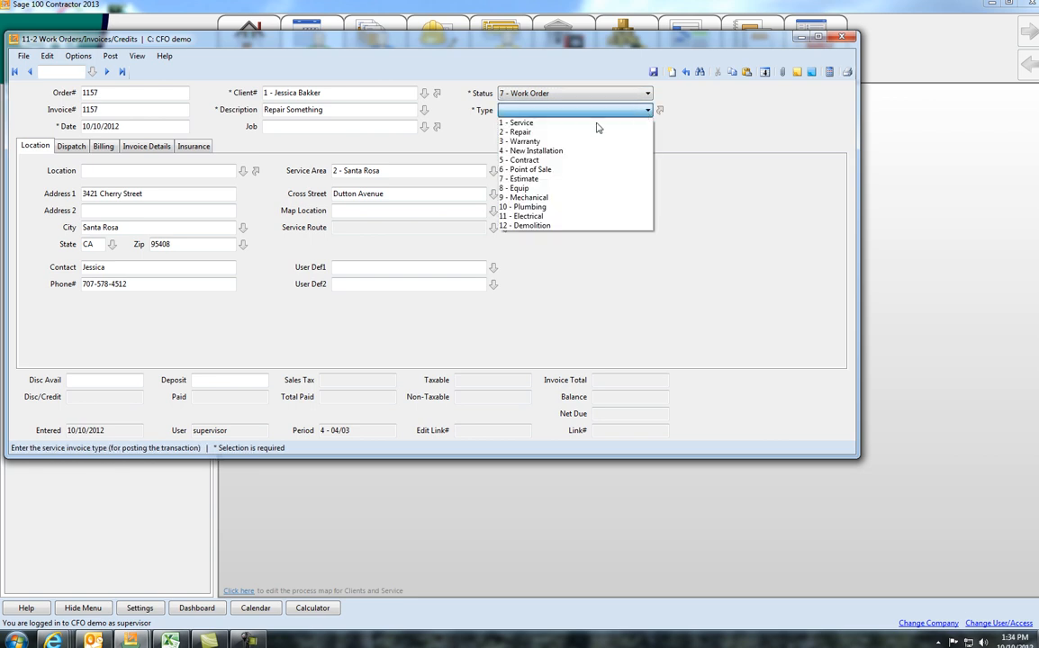
left_click(529, 124)
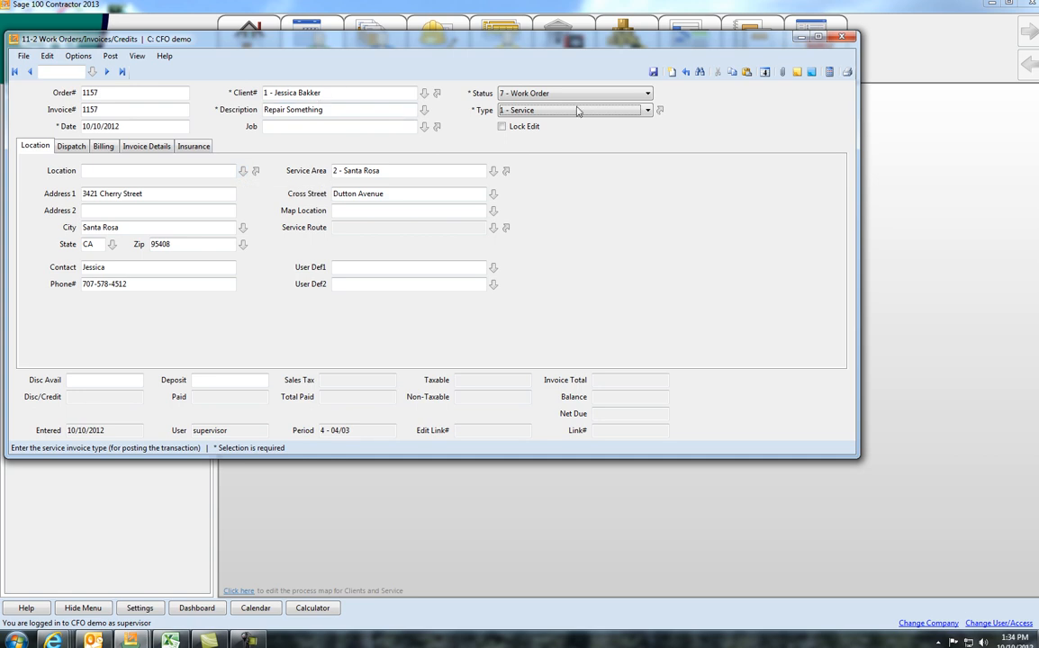
Step: Look up the client's service locations and set the work order's location to the Sebastopol unit
left_click(241, 172)
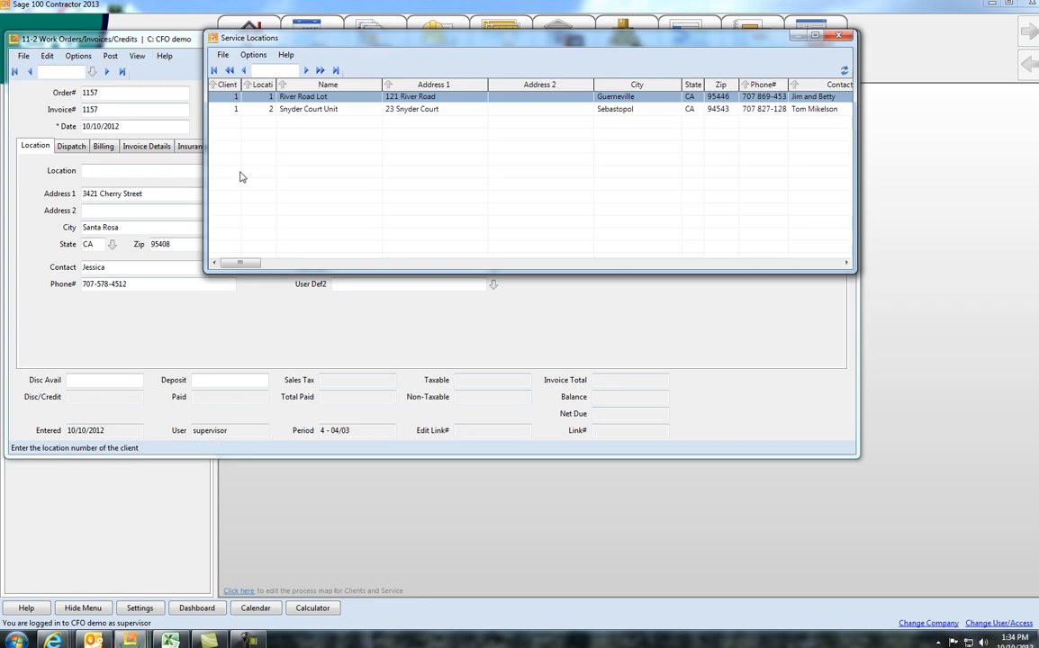
double_click(226, 113)
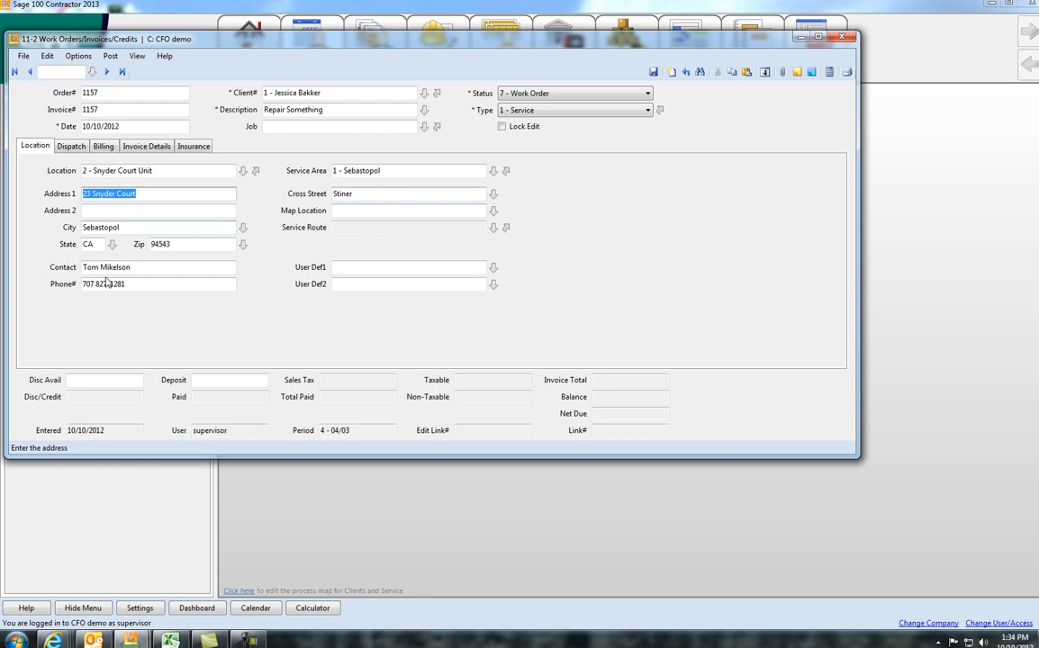
left_click(143, 267)
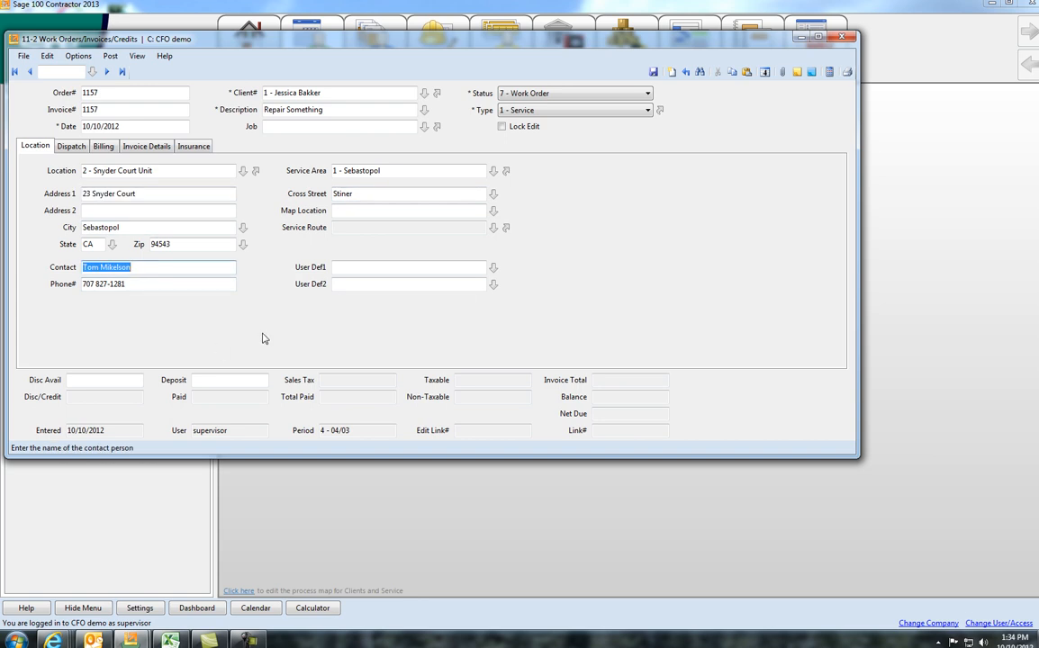
Step: Assign the second-listed employee to the first dispatch row with priority 3 - Prompt and scheduled date 10/10/2012
left_click(81, 150)
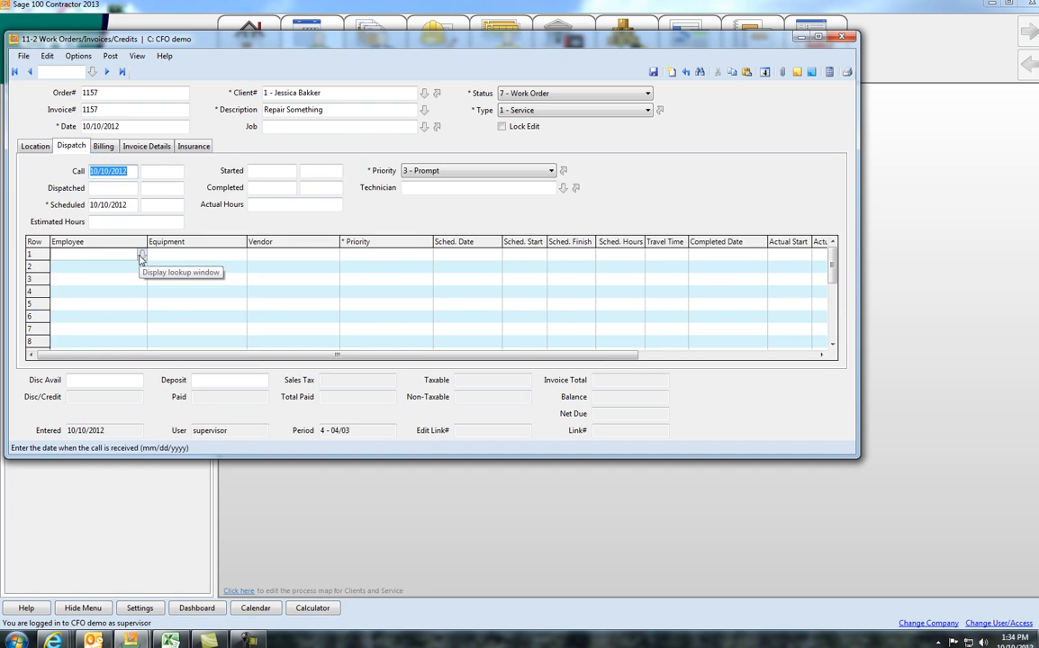
left_click(142, 257)
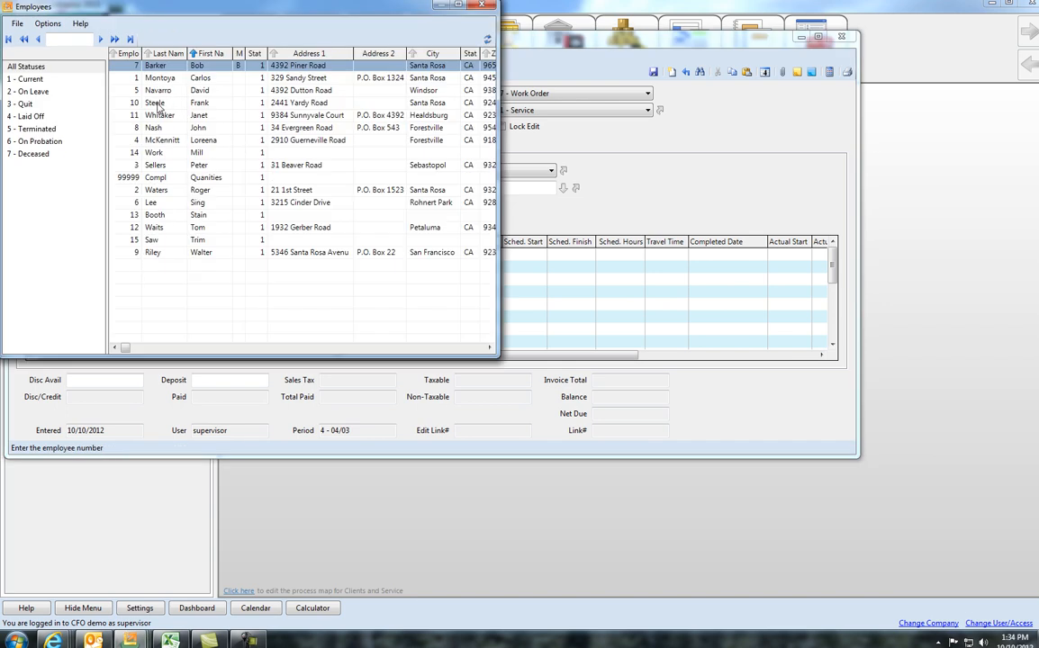
double_click(144, 77)
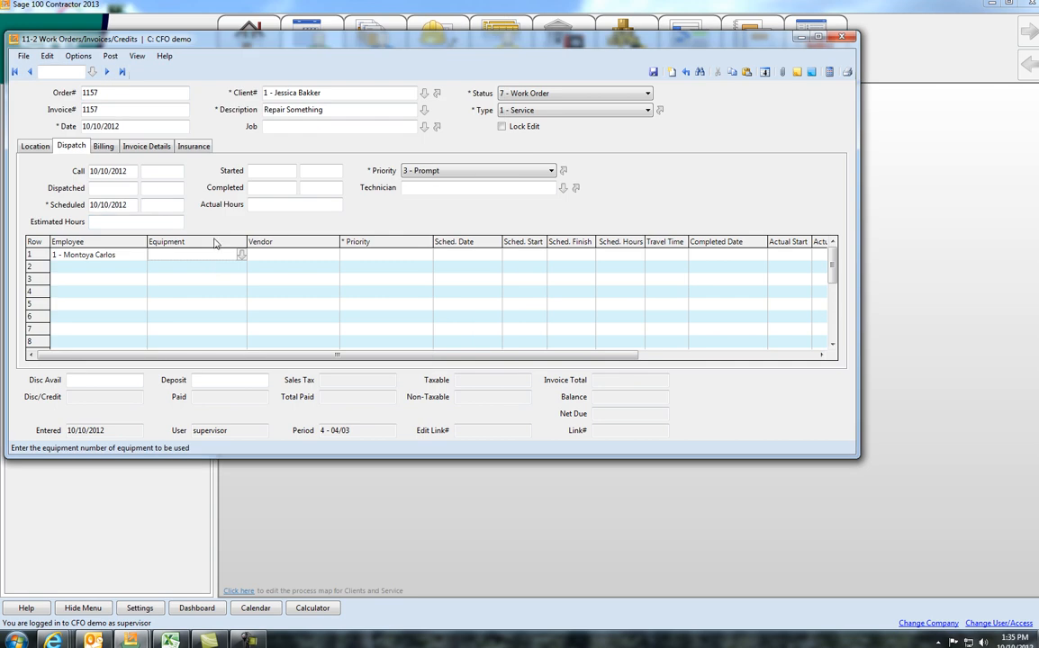
left_click(401, 259)
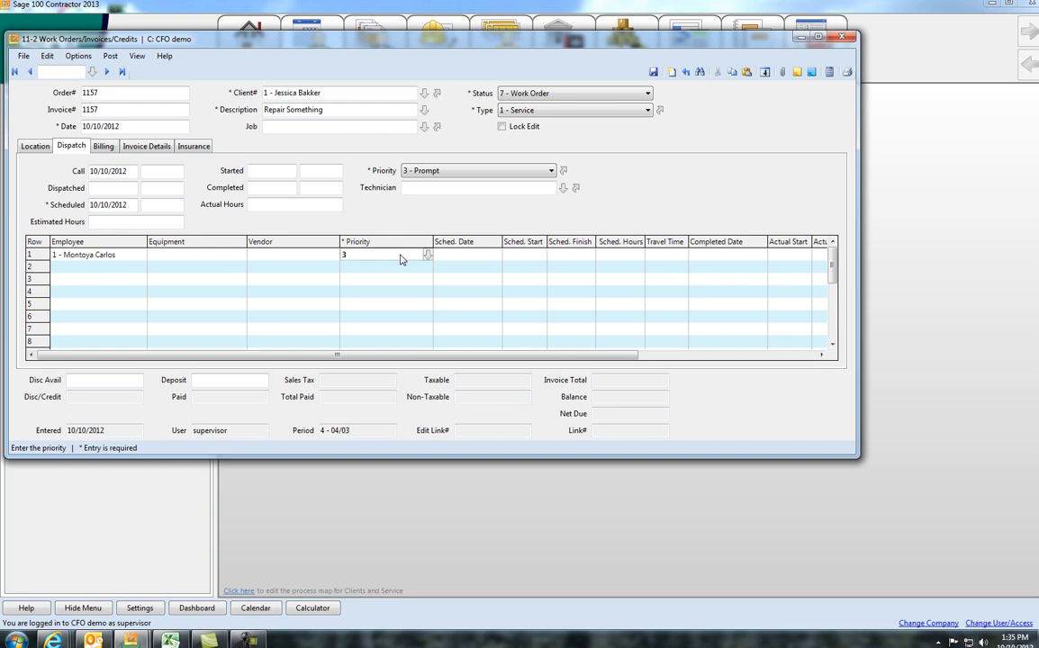
key("Tab")
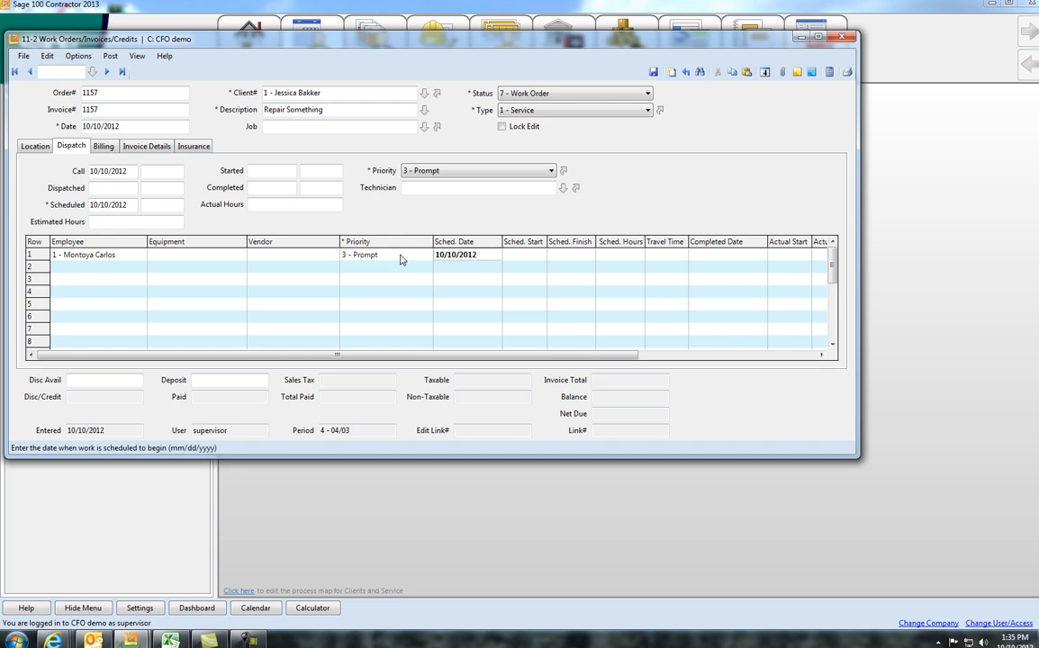
key("Tab")
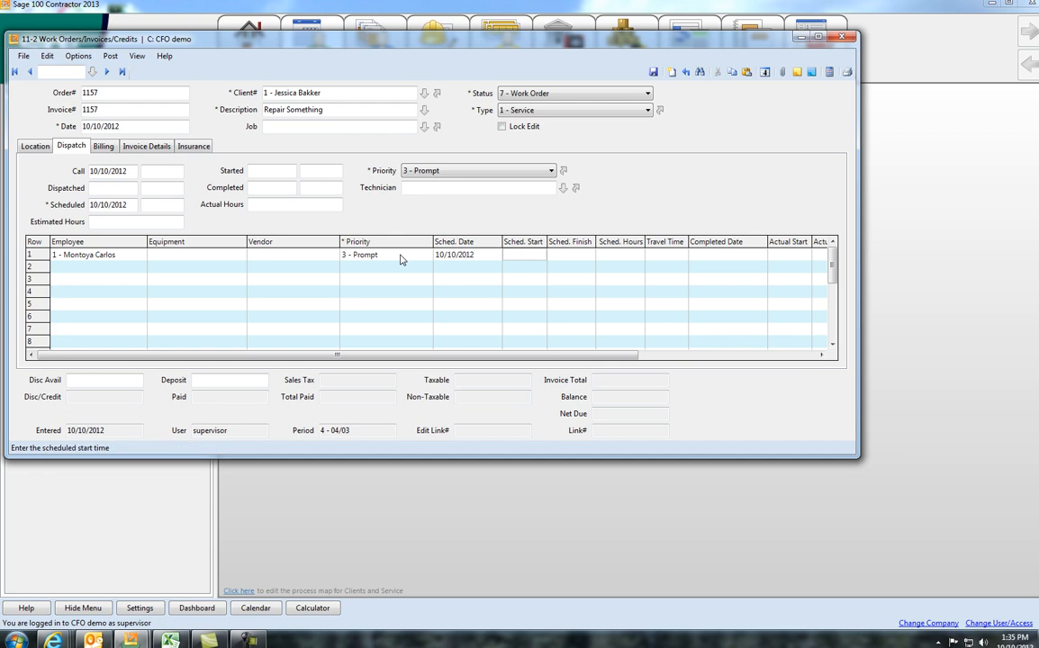
Step: Schedule the dispatch row from 04:00 PM to 06:00 PM with a travel time of 30 minutes
type("4")
key("Tab")
type("6")
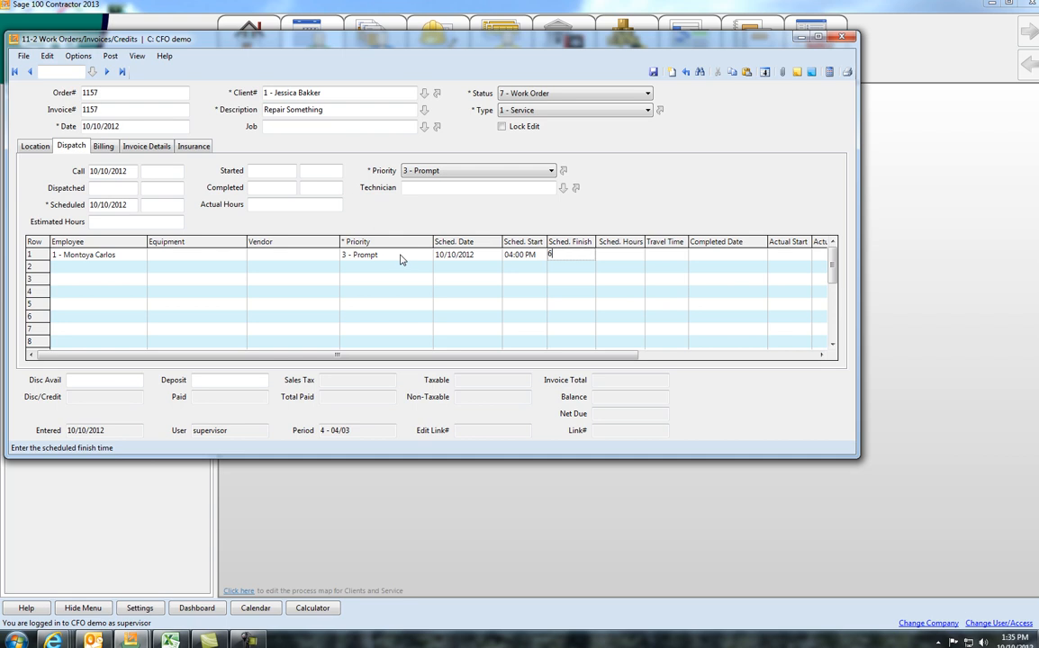
key("Tab")
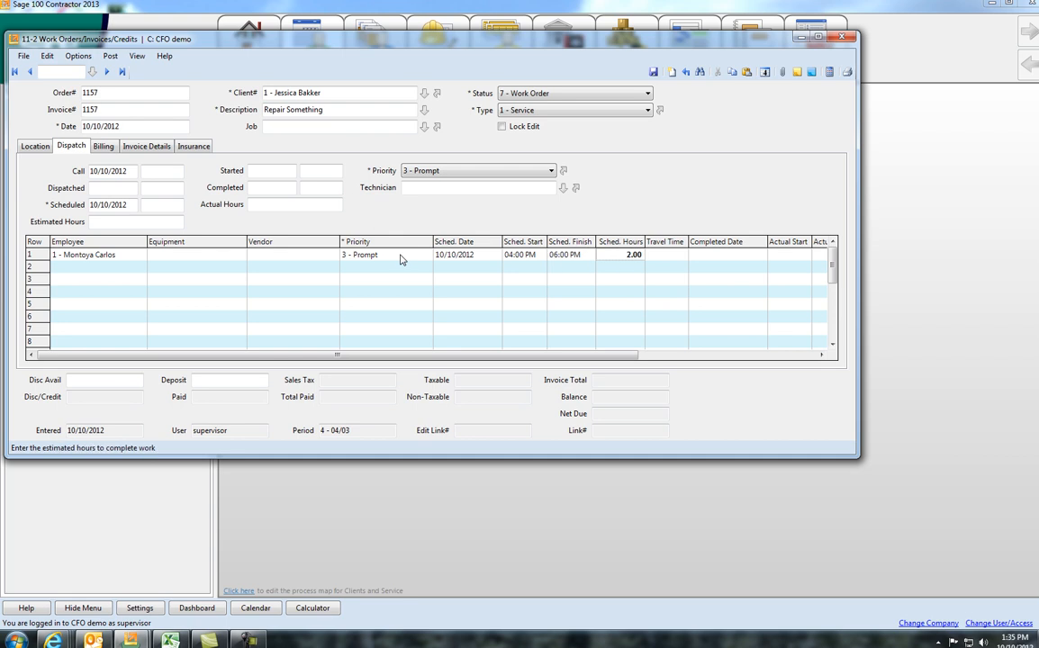
key("Tab")
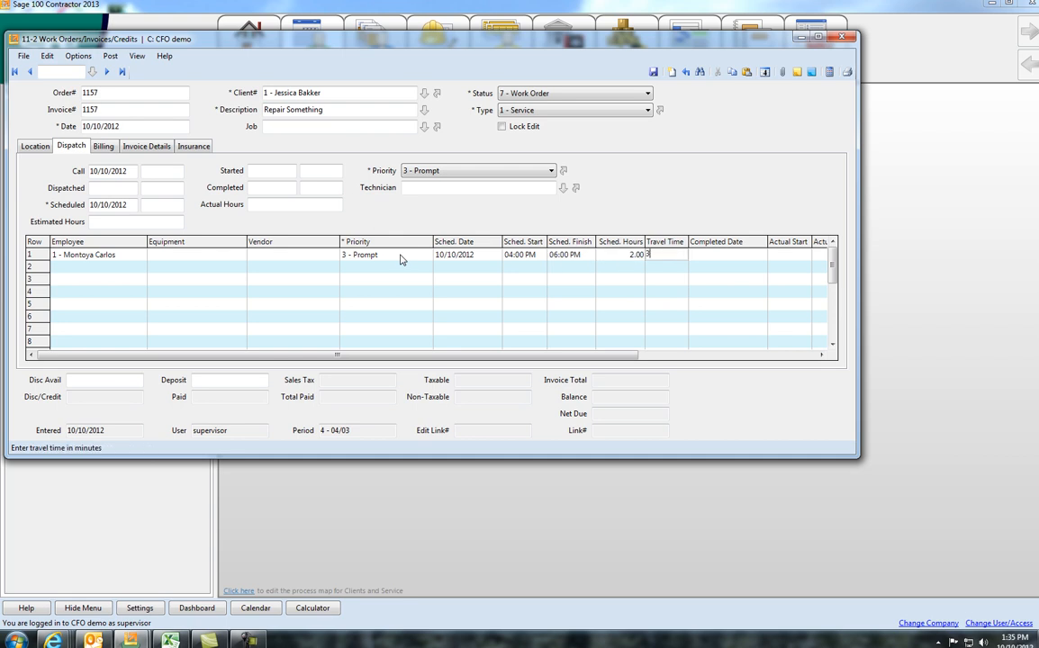
type("30")
key("Return")
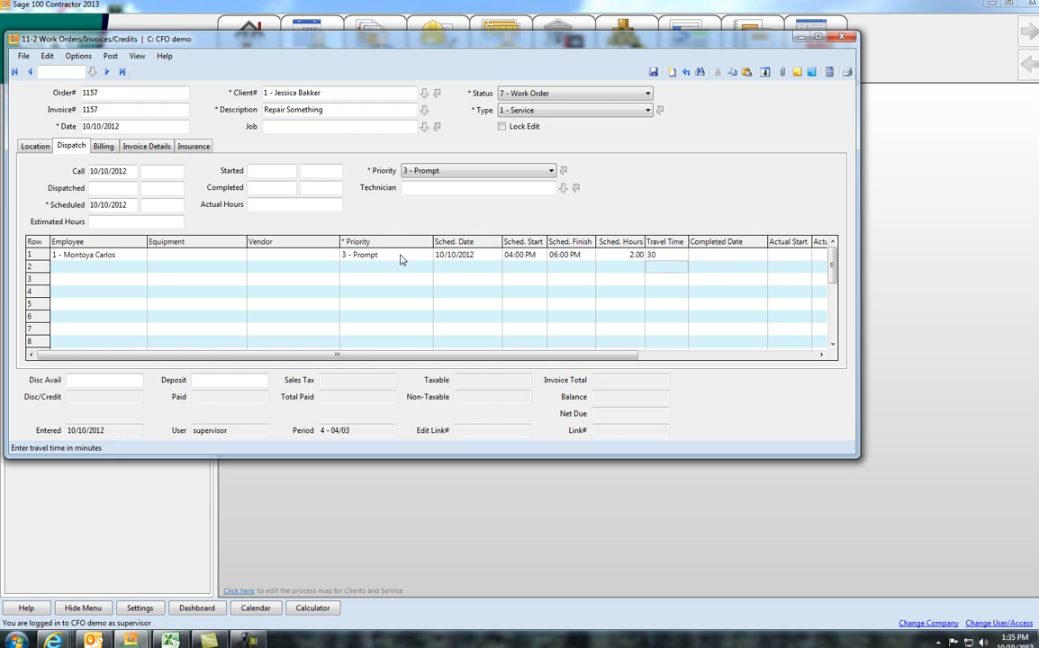
Step: Add and save a work order note that reports a problem, says whom to see and gives the gate code
left_click(810, 74)
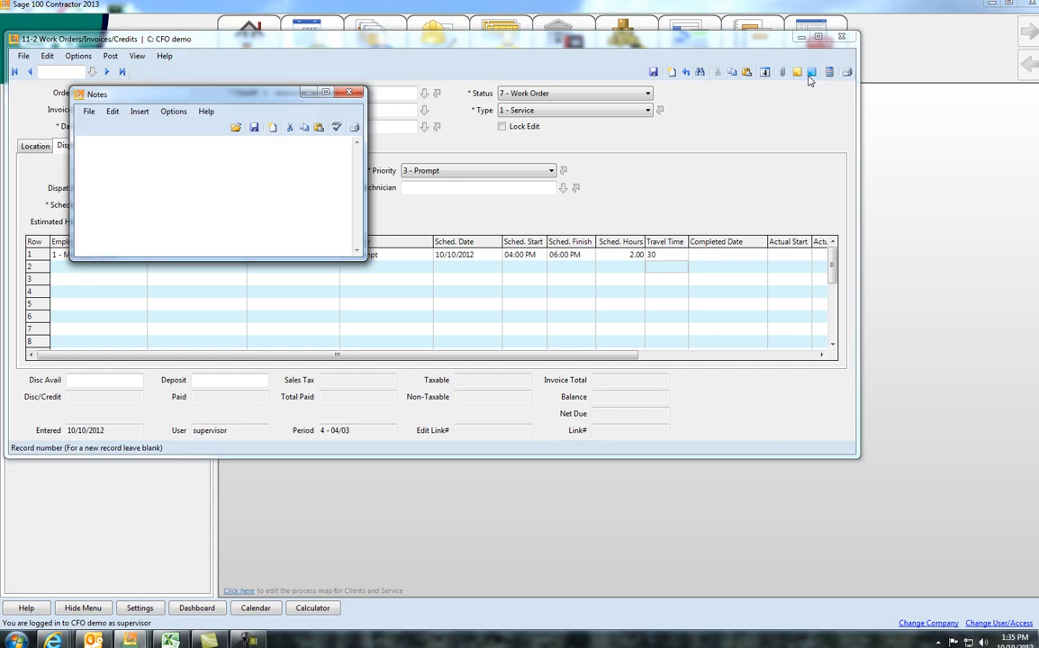
type("There is a problem see tom gate ")
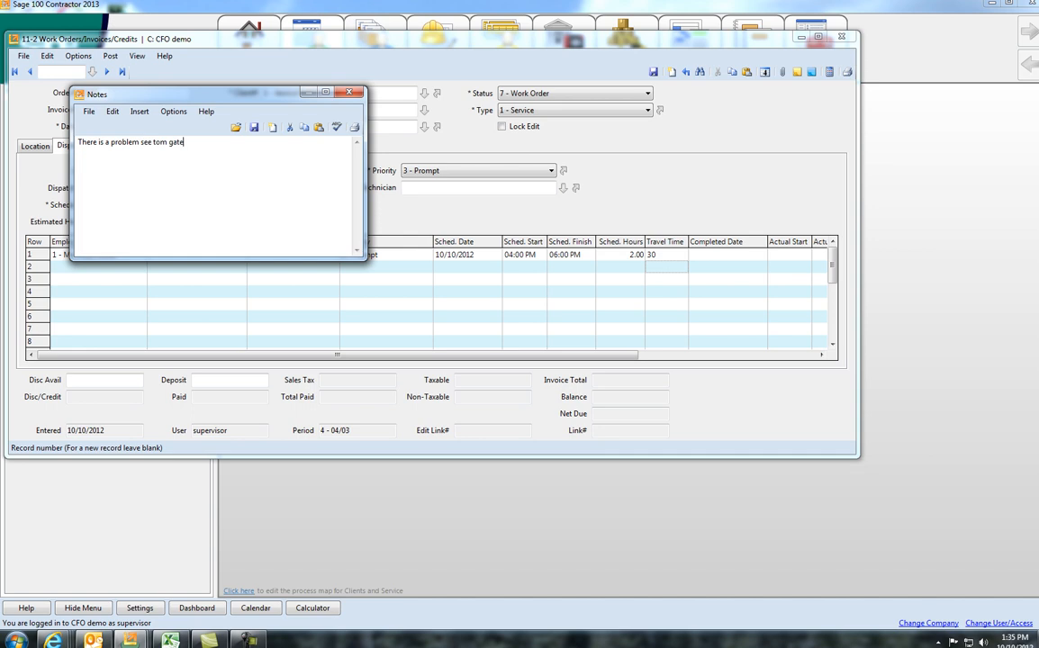
type("cosde")
key("BackSpace")
key("BackSpace")
key("BackSpace")
type("de is 2345")
left_click(254, 127)
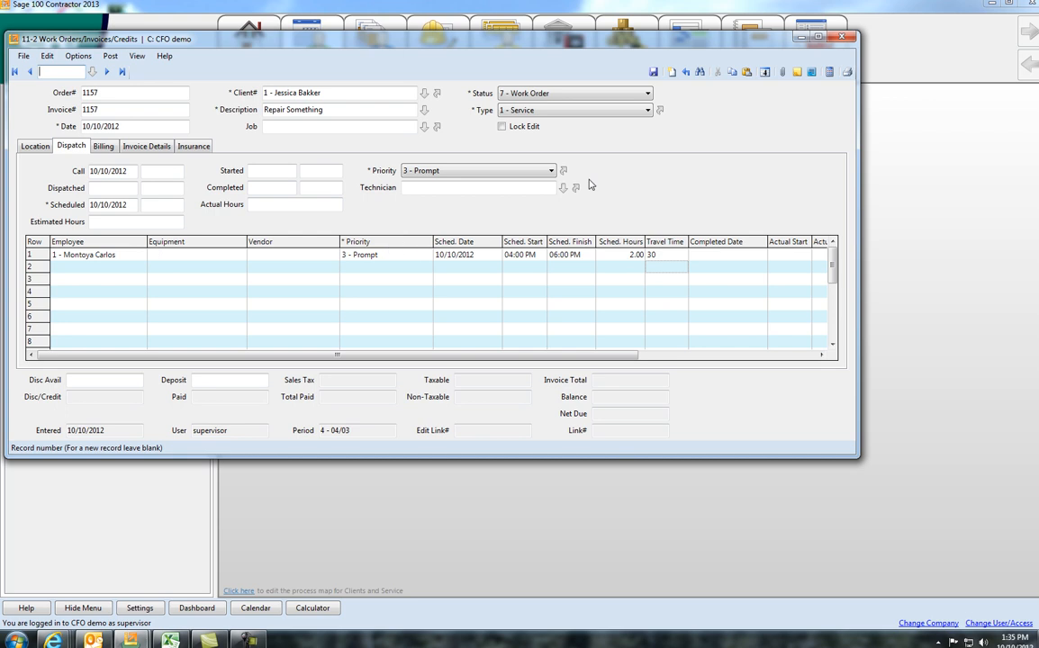
Step: Save the work order and close the work order window
left_click(654, 72)
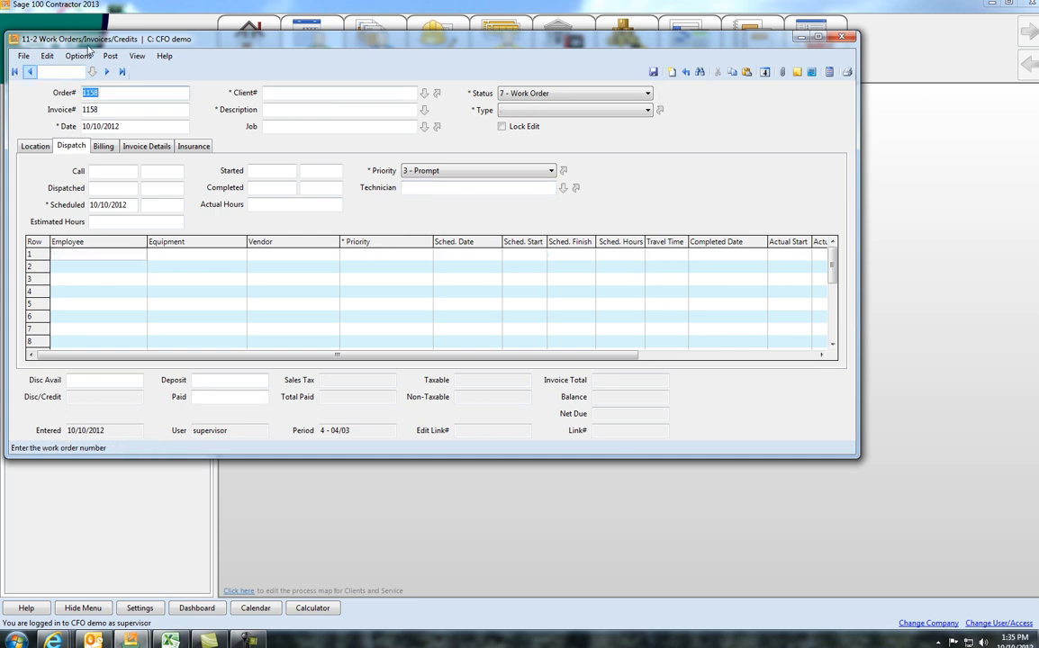
left_click(844, 38)
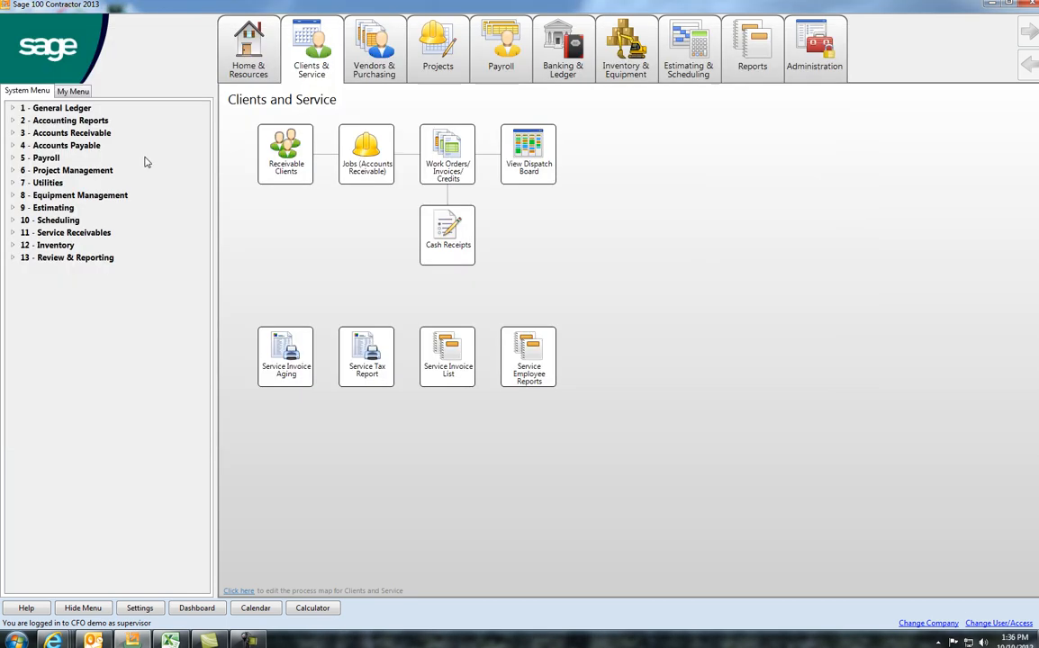
Step: Reopen the work order window and display the dispatch board from it
left_click(354, 153)
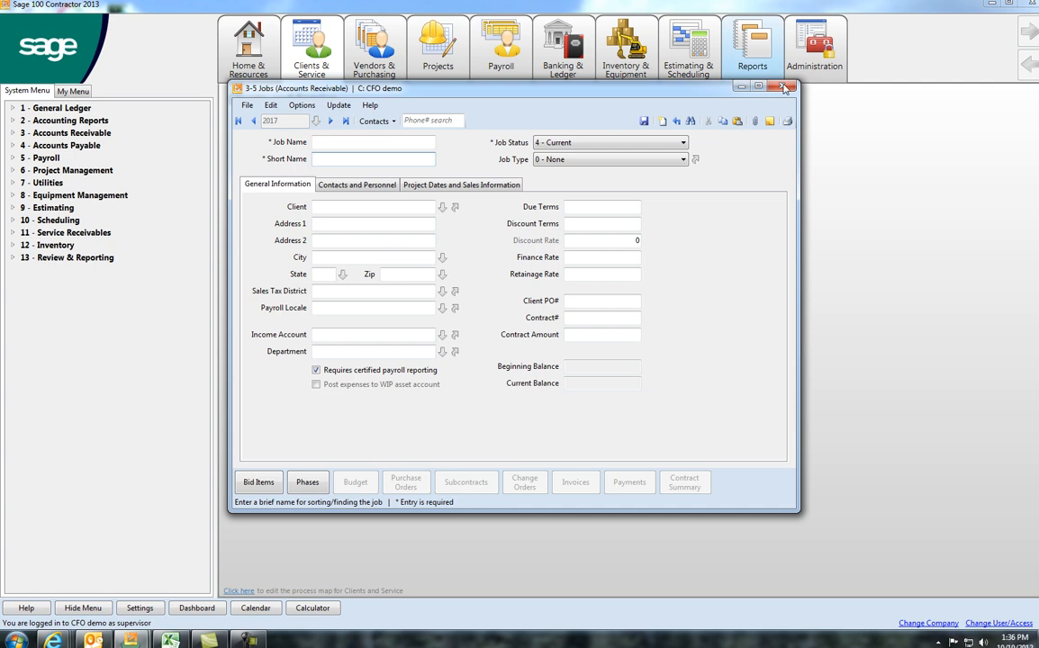
left_click(782, 85)
left_click(434, 155)
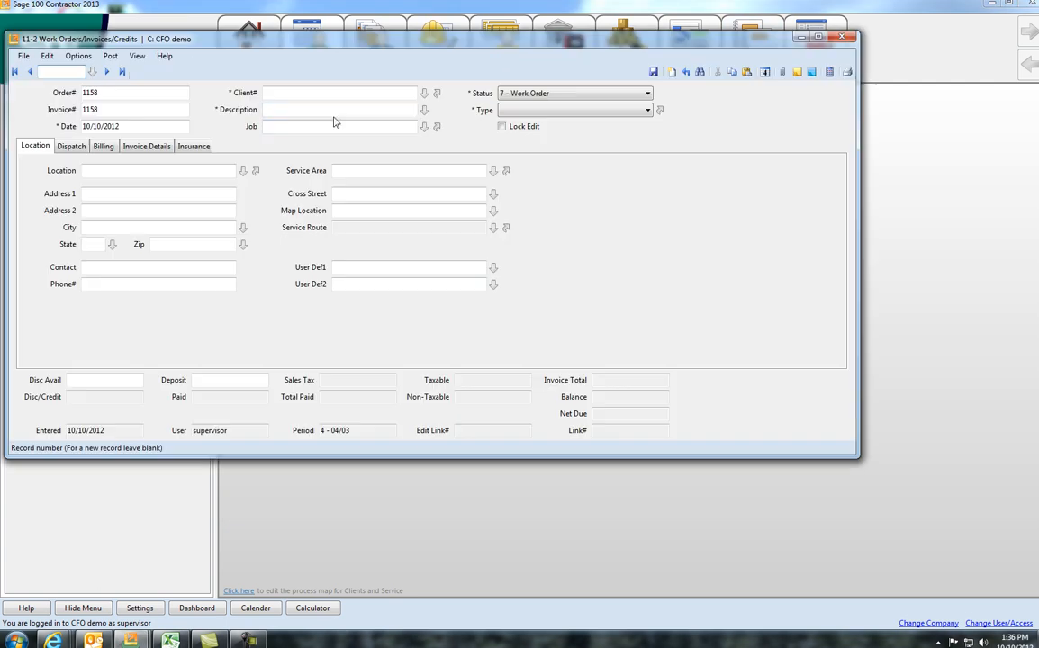
left_click(78, 56)
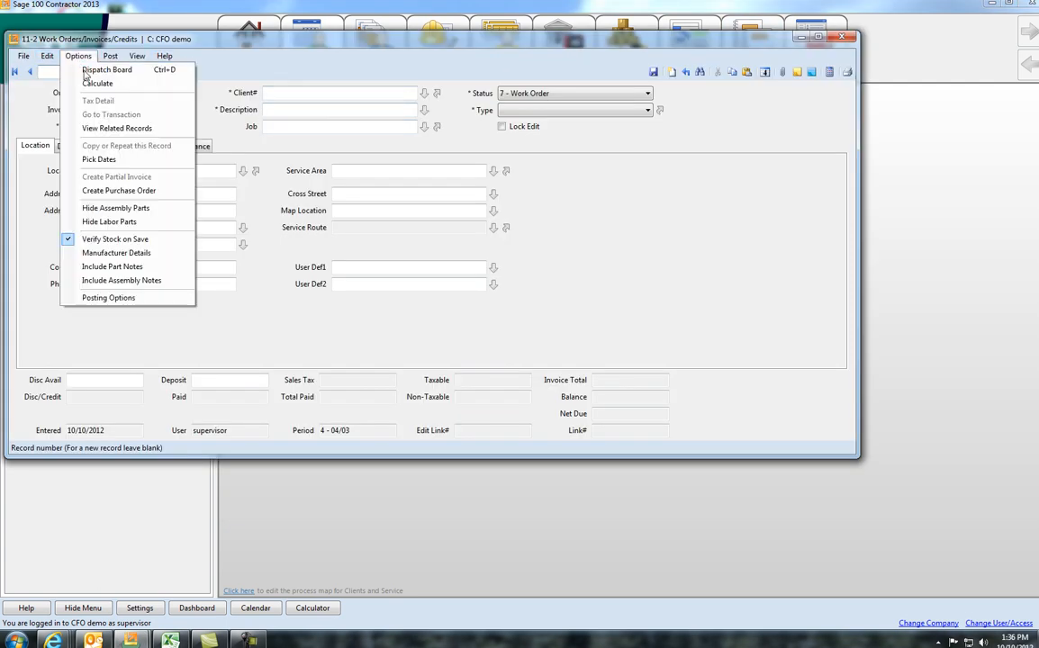
left_click(99, 70)
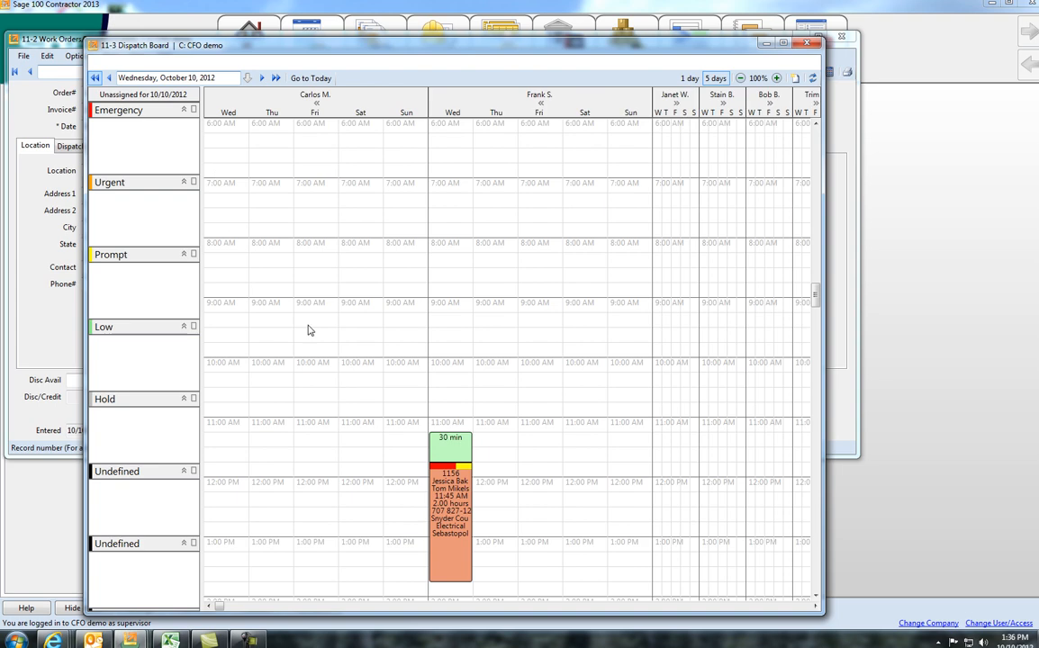
Step: Reschedule the Wednesday 4:00 PM service work order on the dispatch board to start at 3:00 PM
scroll(333, 434, "down", 5)
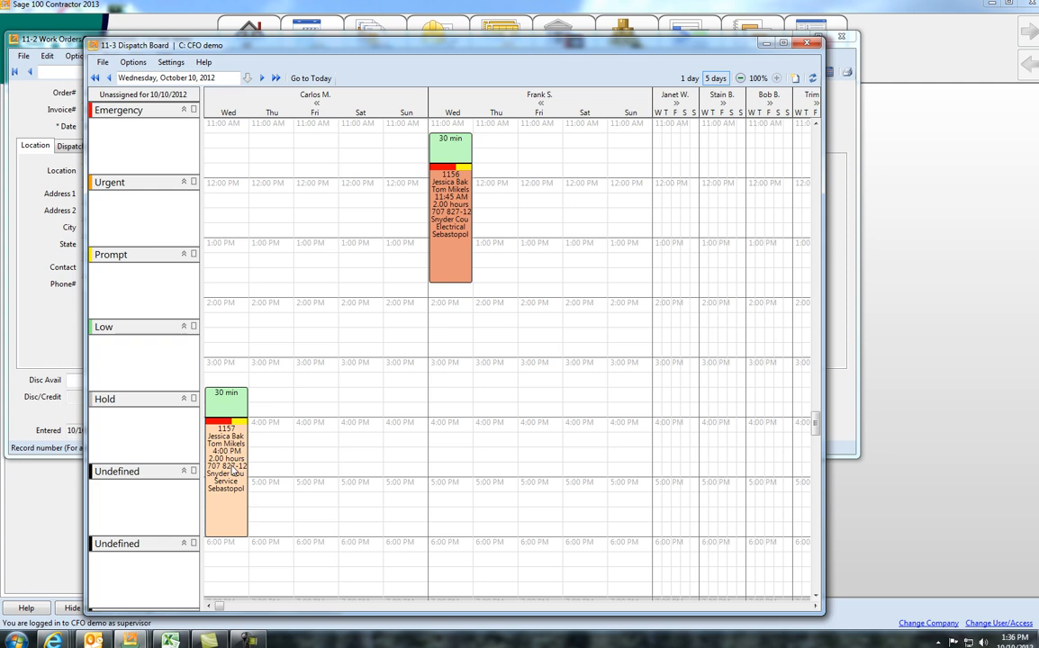
scroll(233, 469, "up", 1)
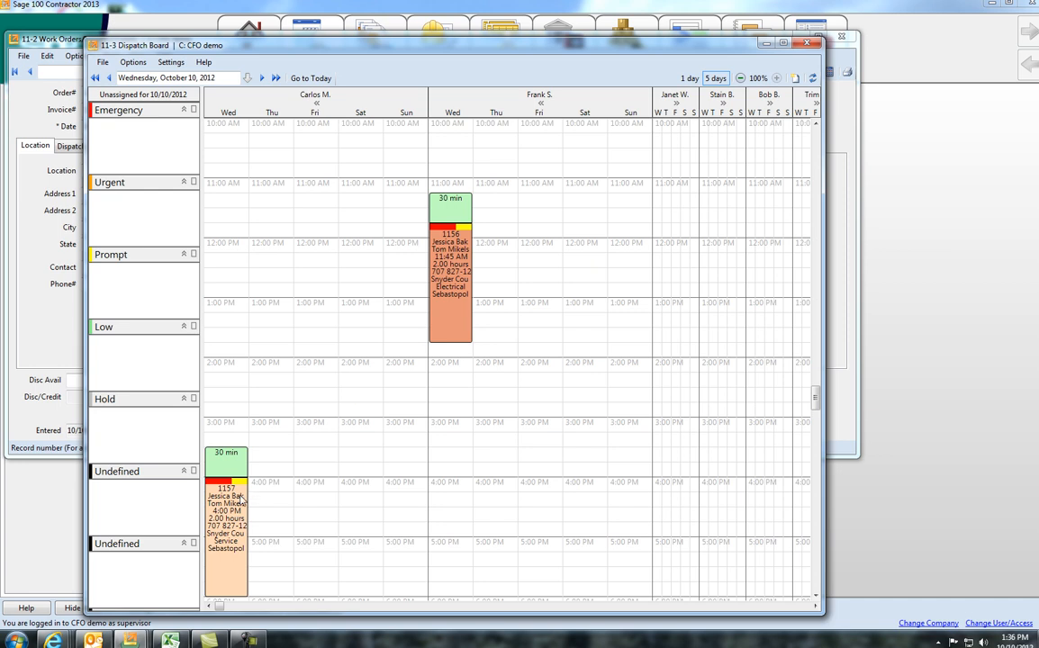
left_click_drag(240, 498, 241, 442)
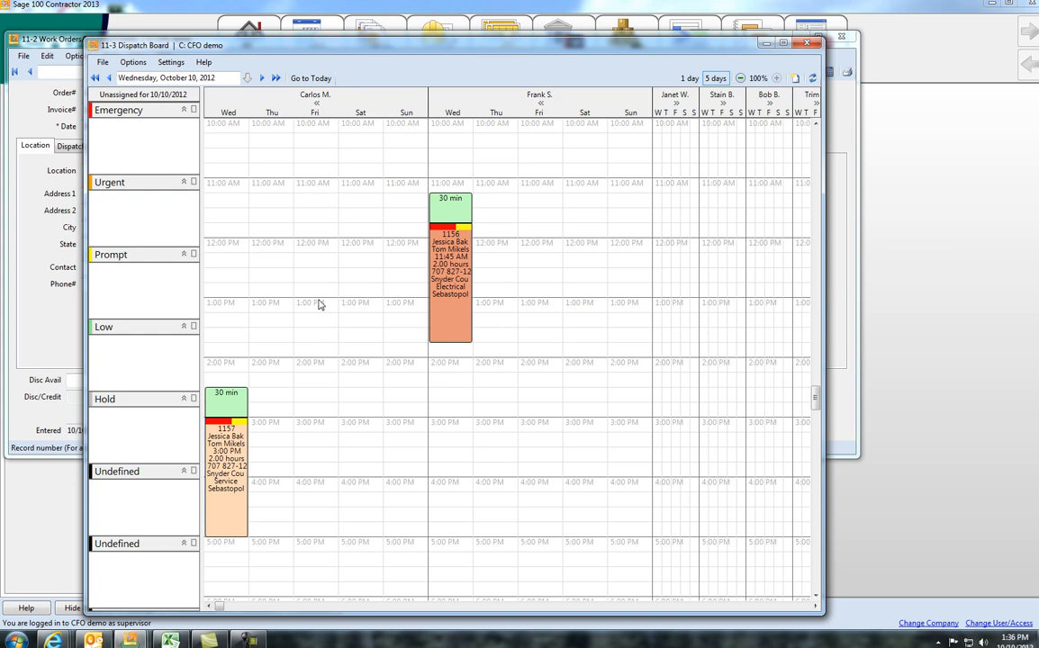
Step: Try to assign the first technician's Friday 1:00 PM to 2:00 PM dispatch slot to a new work order, closing it without saving
left_click_drag(317, 302, 322, 369)
right_click(322, 369)
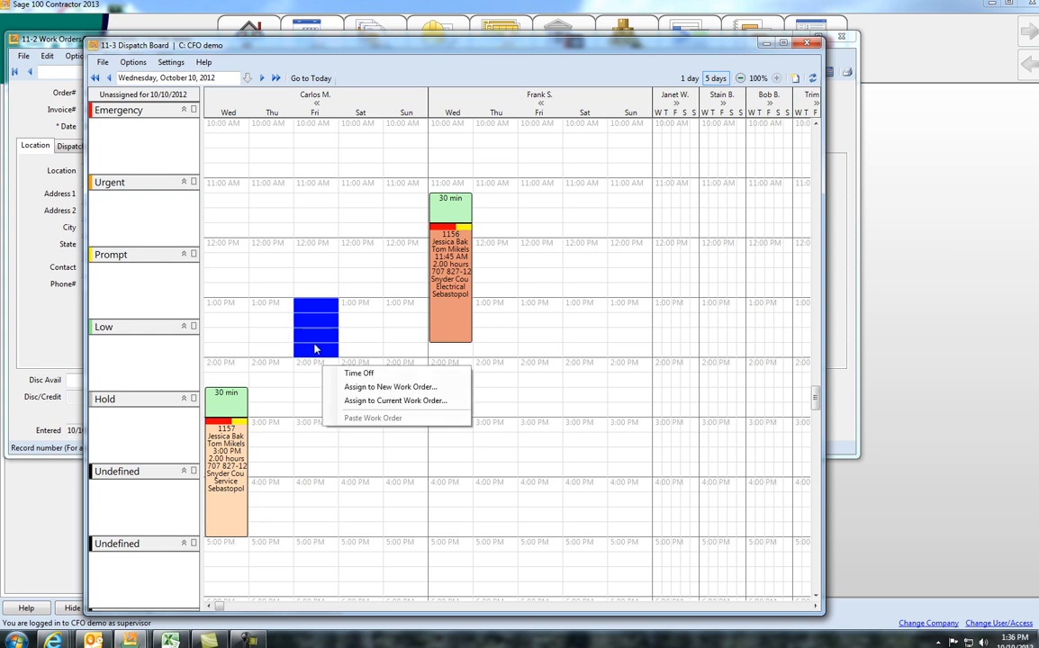
left_click(362, 388)
left_click(809, 44)
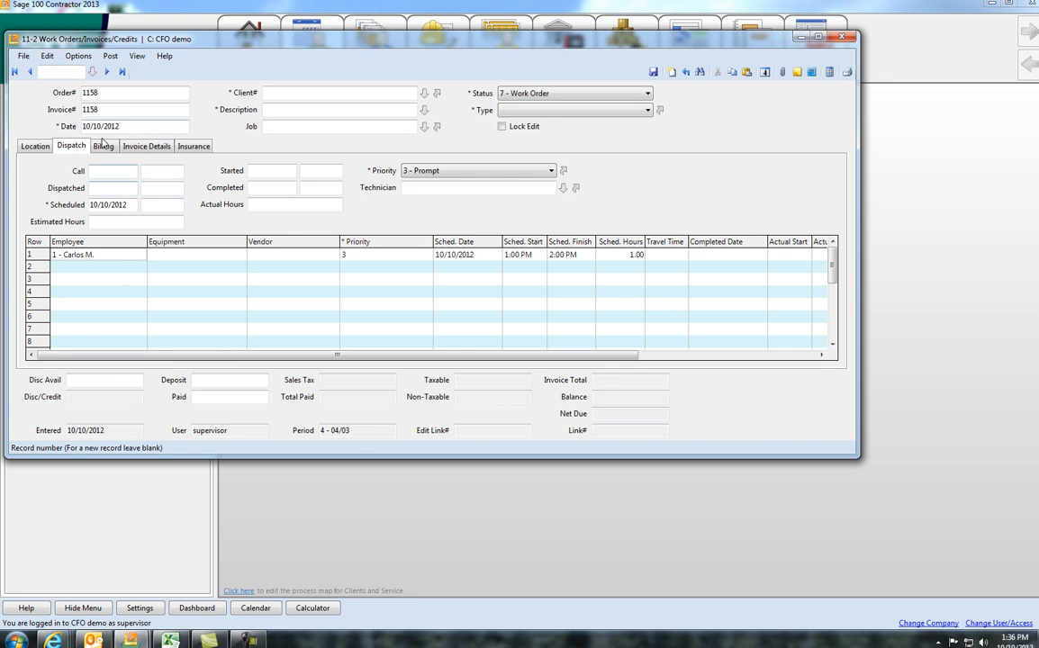
left_click(829, 41)
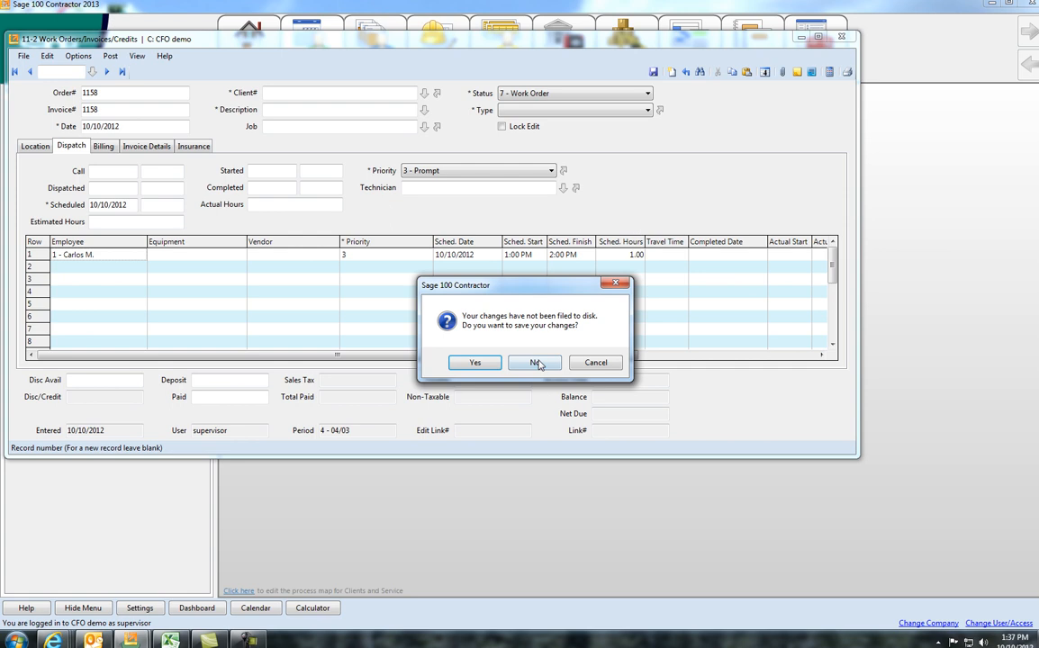
left_click(536, 363)
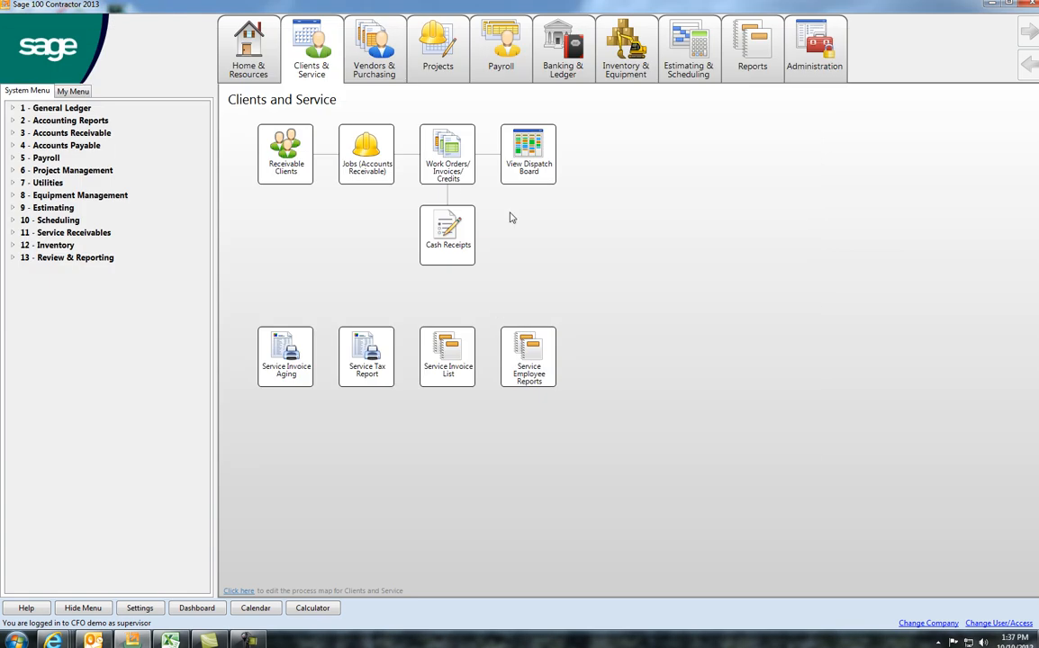
Step: Reopen the saved "Repair Something" work order and open report printing for it
left_click(461, 179)
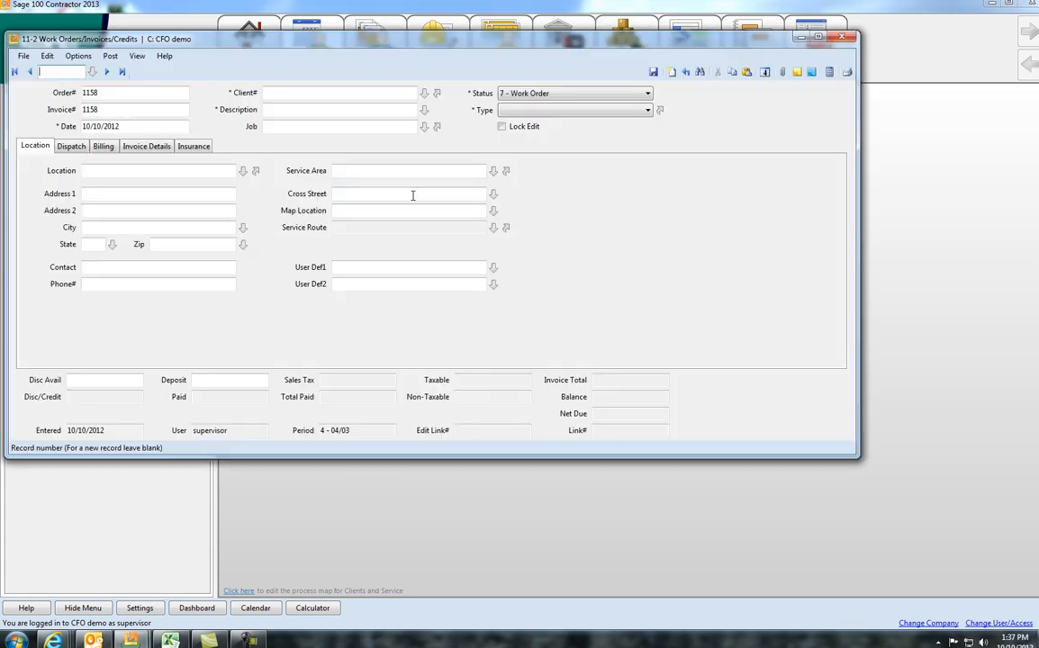
left_click(93, 67)
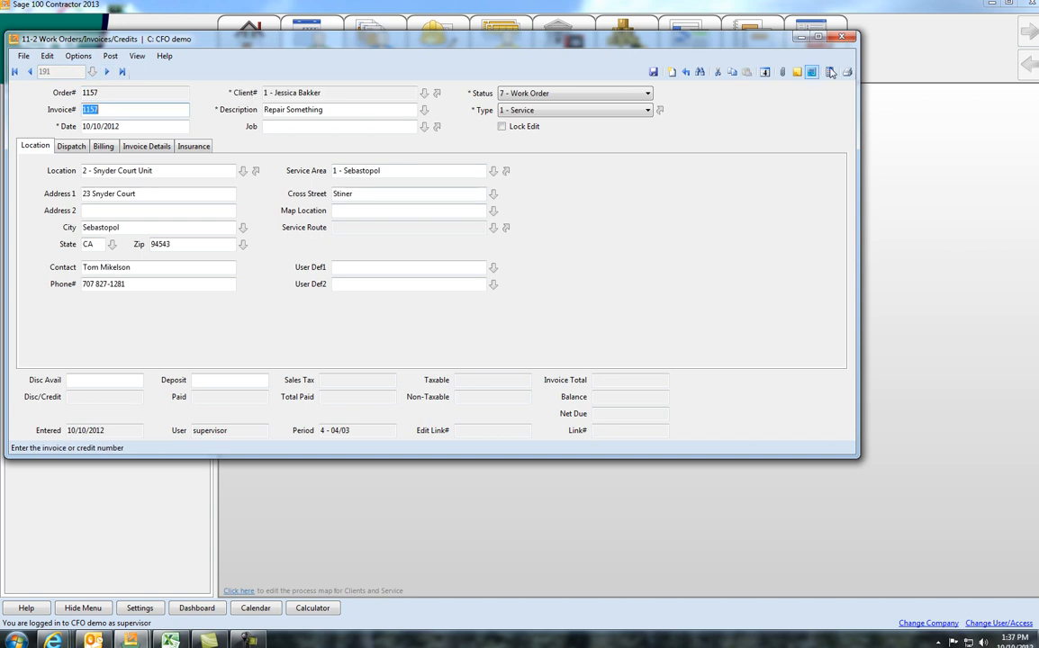
left_click(848, 72)
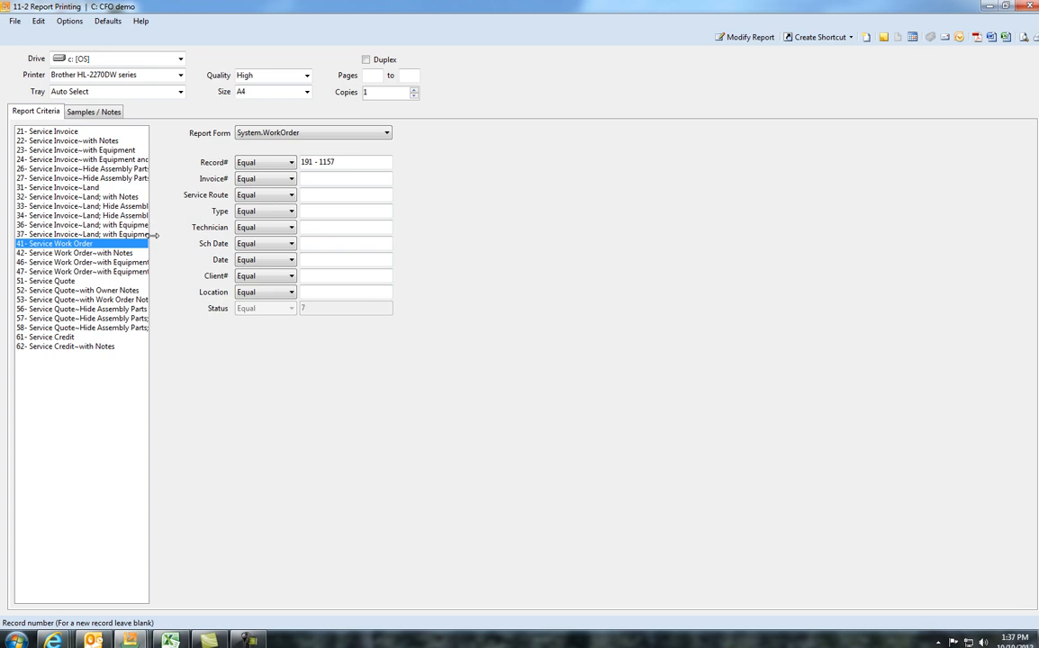
Step: Preview the work order with the report 42- Service Work Order~with Notes, closing the preview and report printing
left_click_drag(153, 235, 268, 236)
left_click(117, 254)
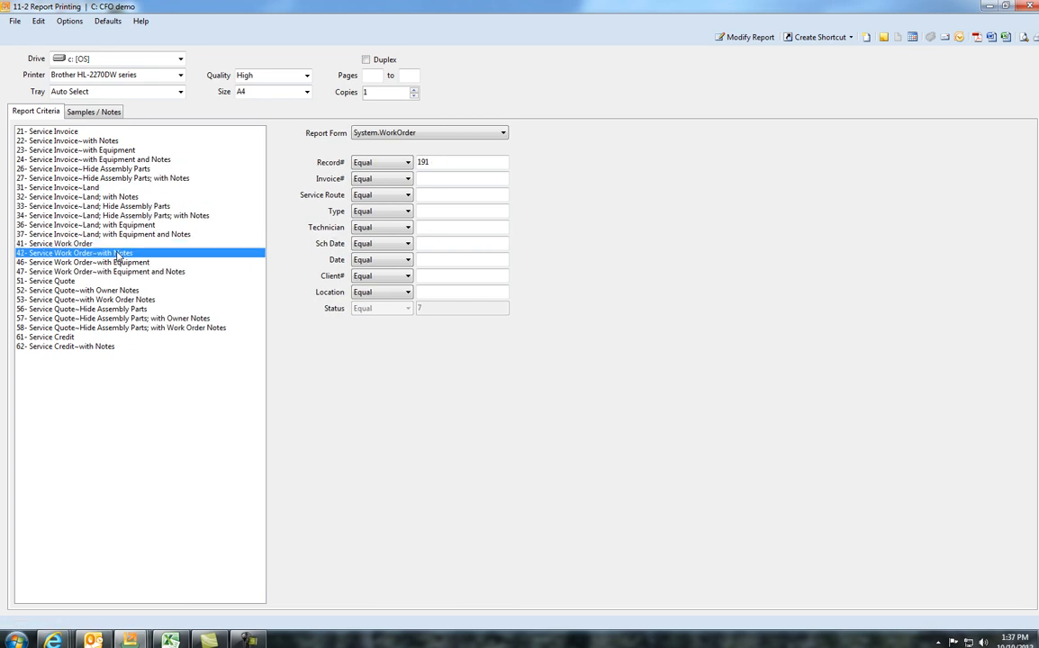
left_click(1022, 40)
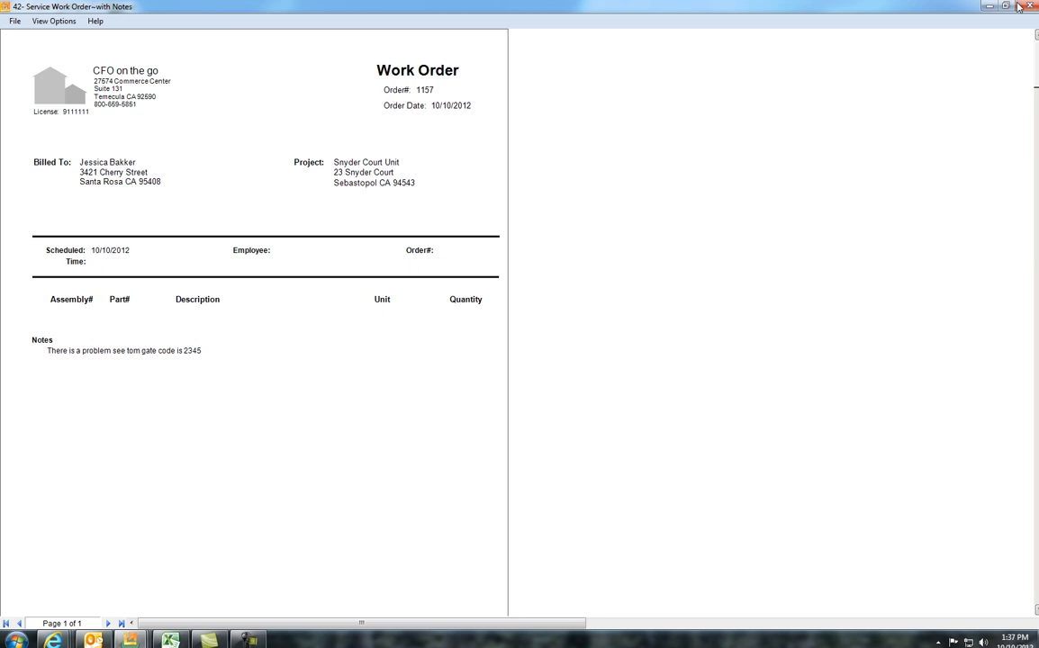
left_click(1028, 7)
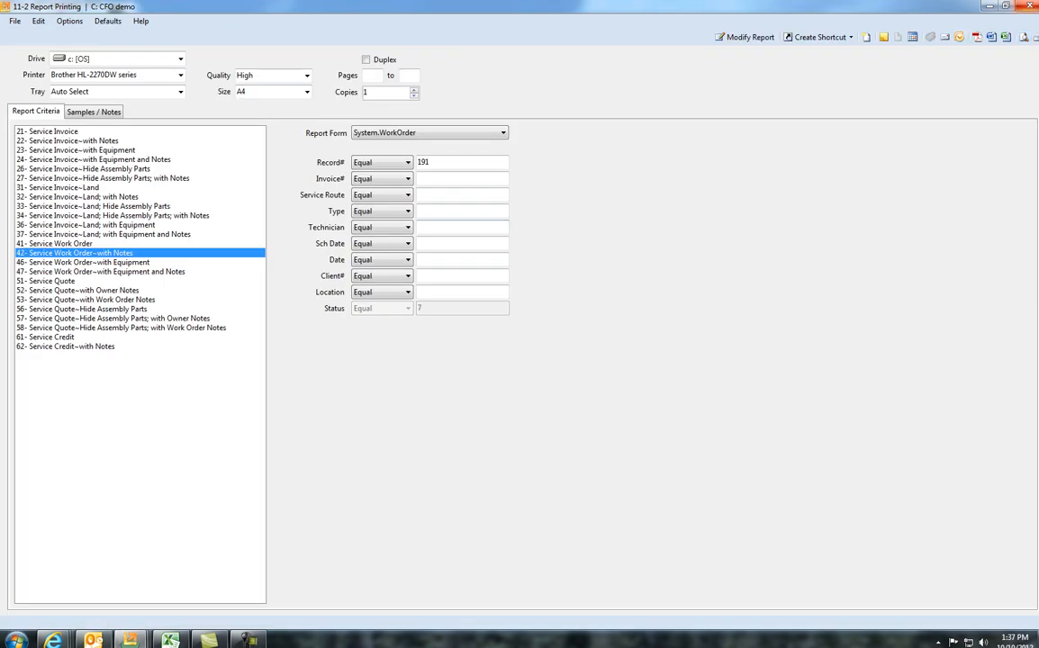
left_click(1030, 7)
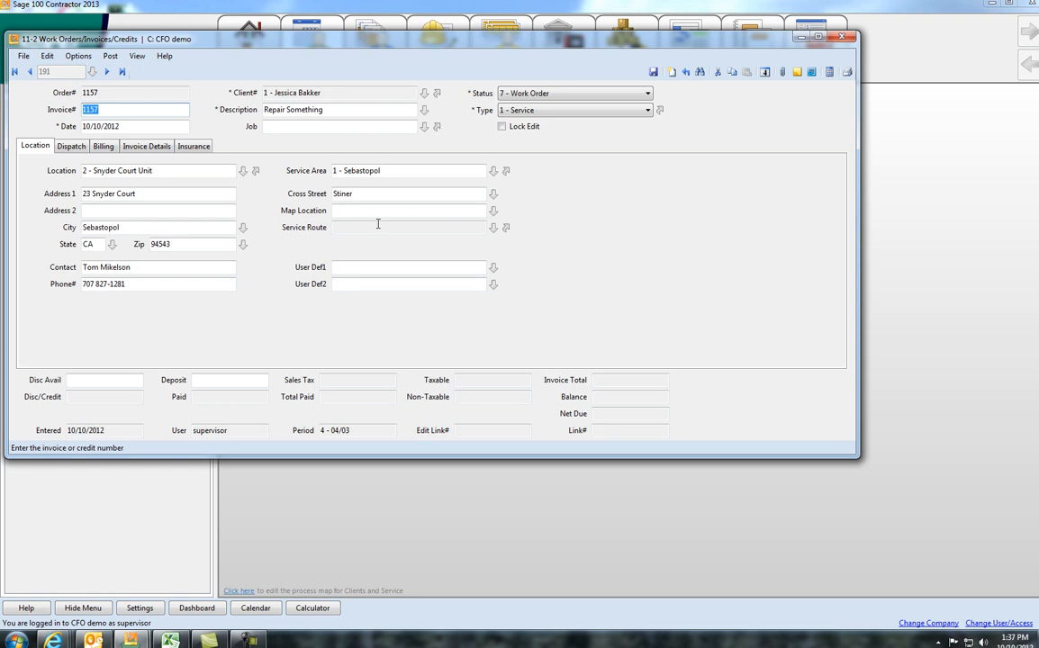
Step: Add electrical part 90005, Control Panel (Type 1), to the first row of the work order's invoice details
left_click(131, 146)
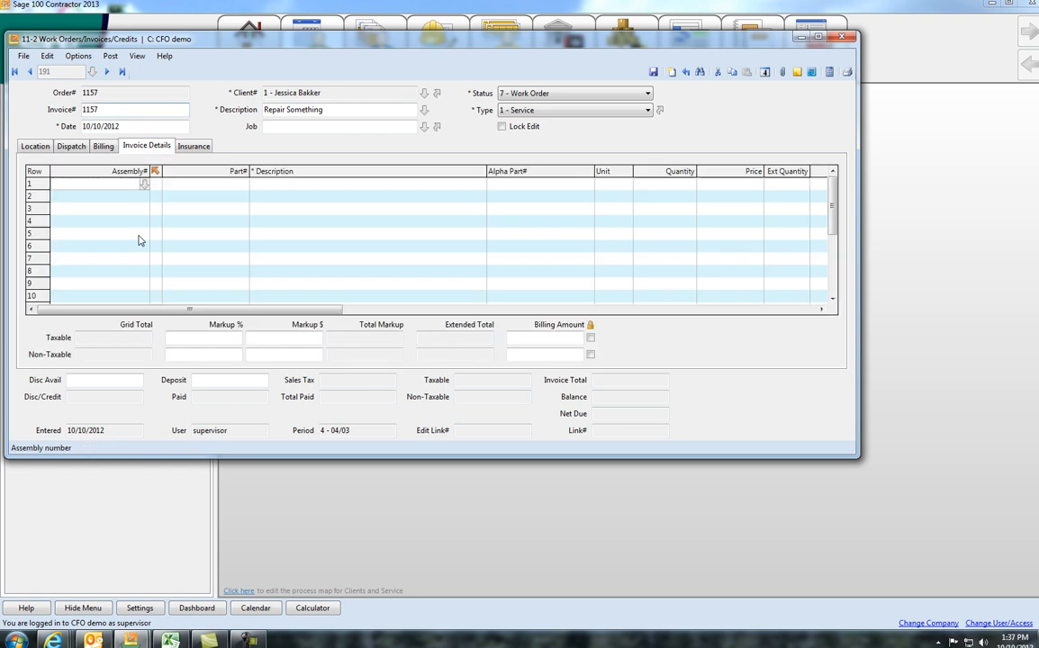
left_click(276, 184)
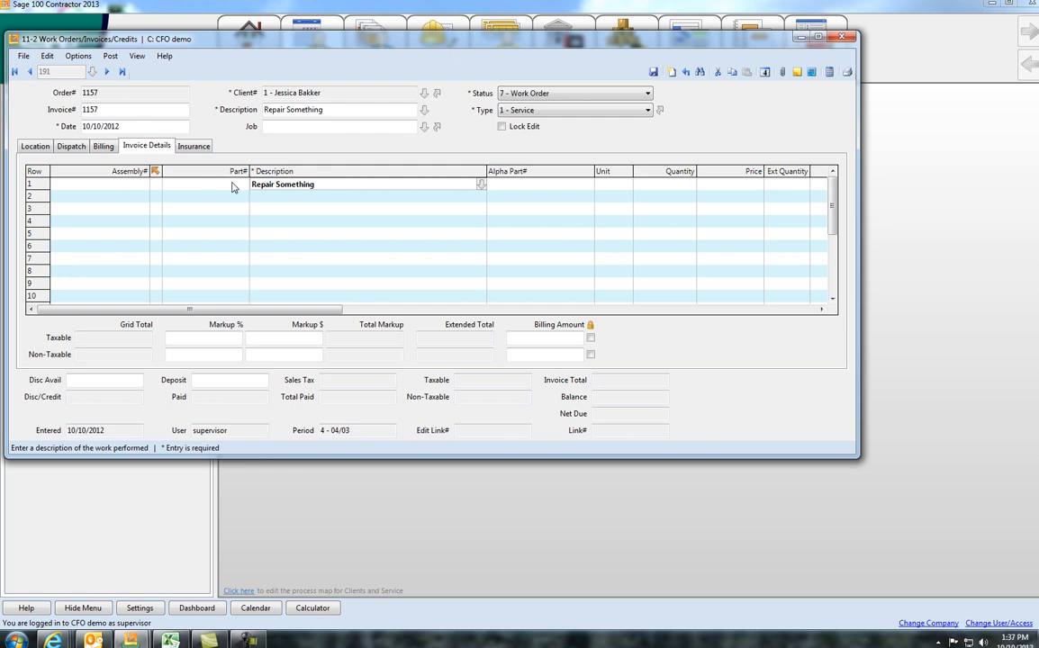
left_click(234, 185)
left_click(244, 185)
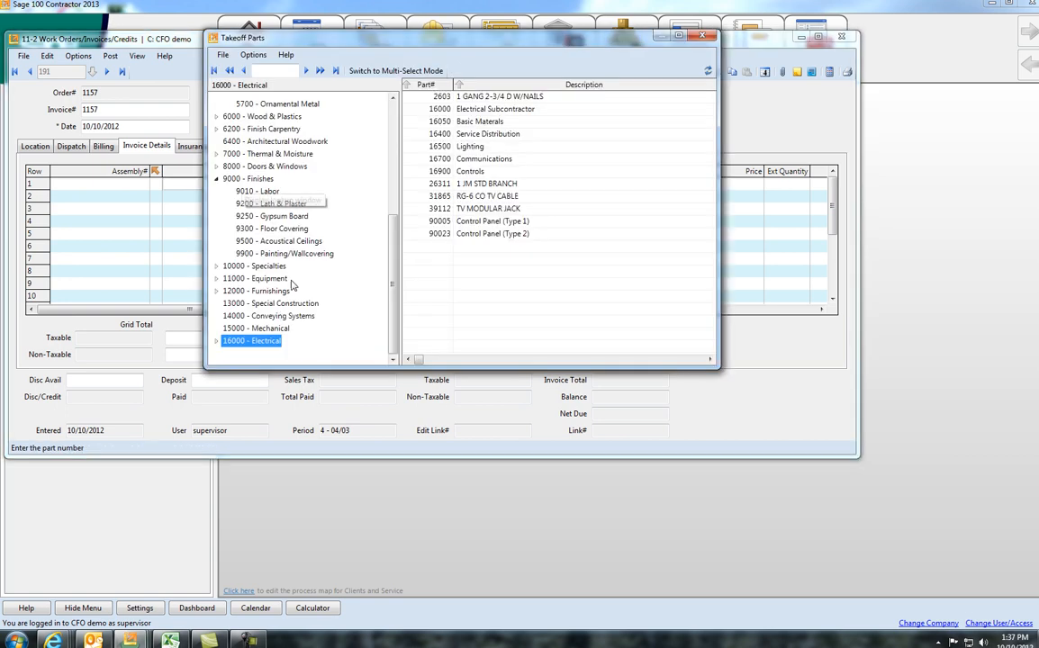
left_click(487, 223)
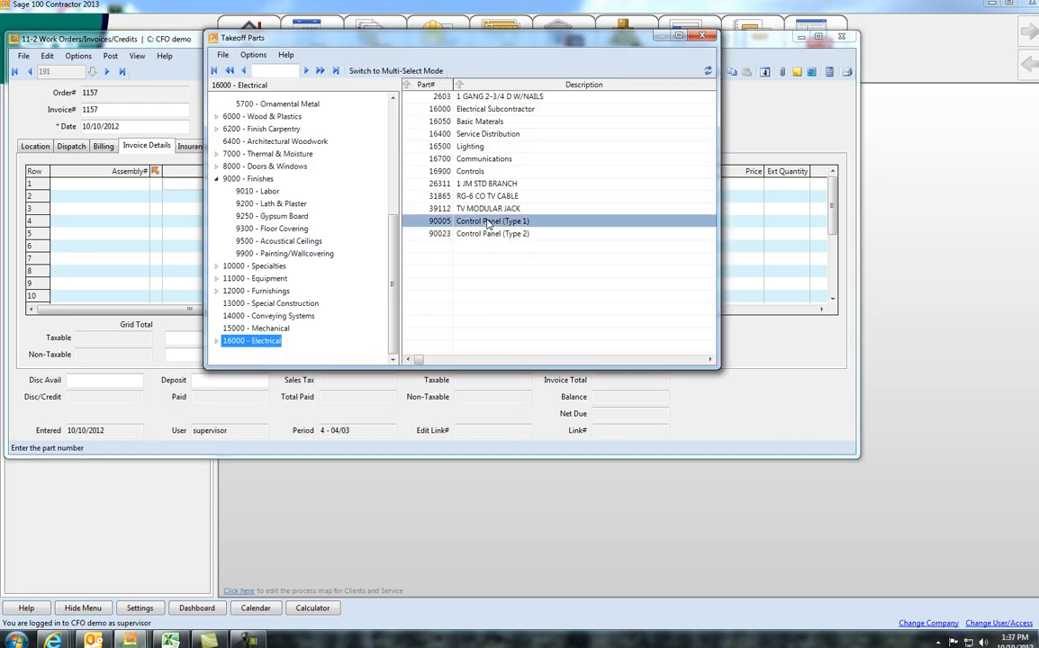
double_click(487, 222)
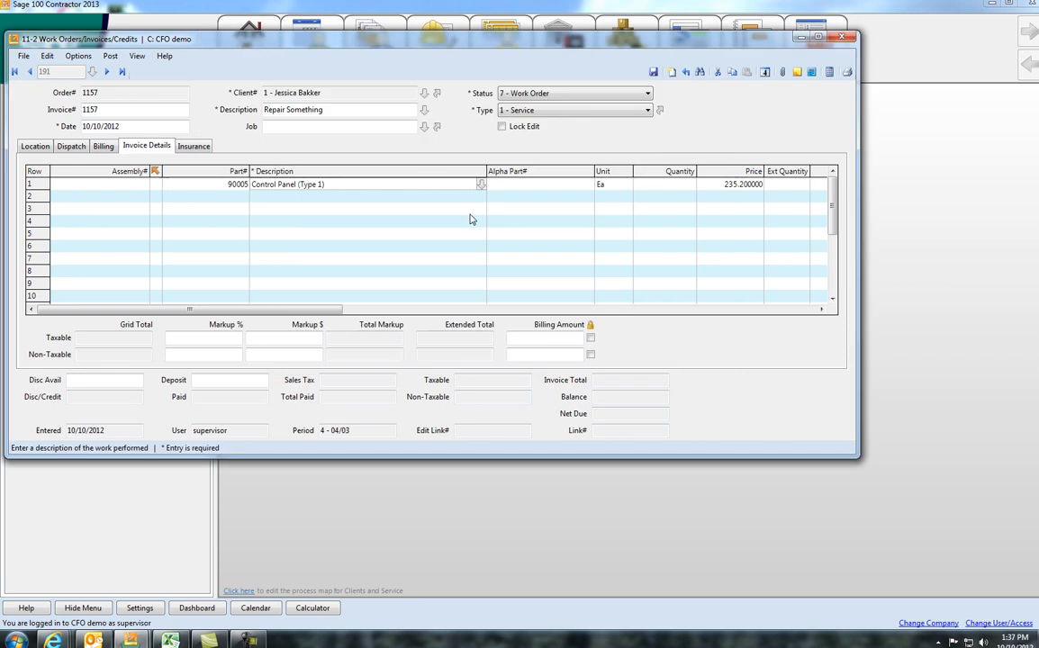
Step: Add electrical part 26311, 1 JM STD BRANCH, to the second invoice detail row
left_click(245, 199)
left_click(244, 198)
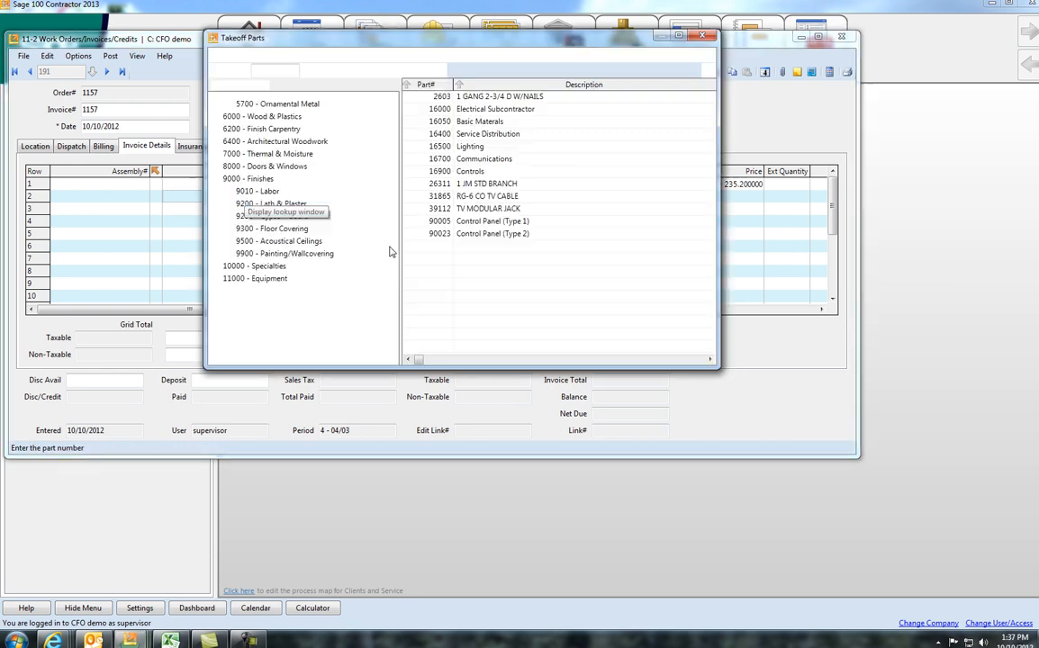
double_click(468, 186)
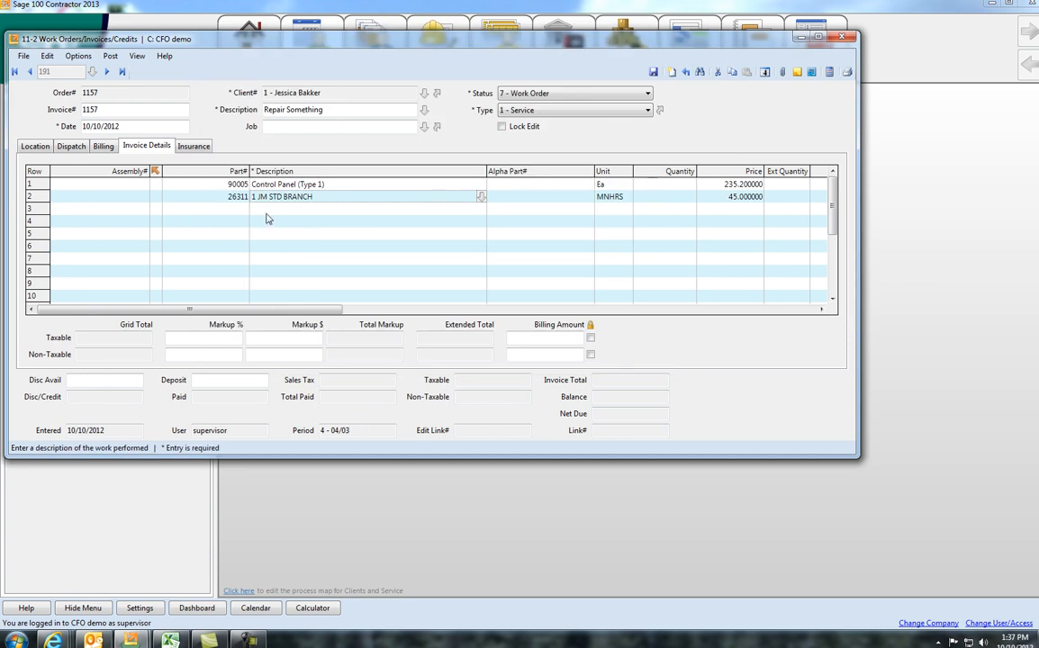
Step: Add part 164, Unskilled Labor-carp, from the class 100 - Labor open shop to the third invoice detail row
left_click(244, 210)
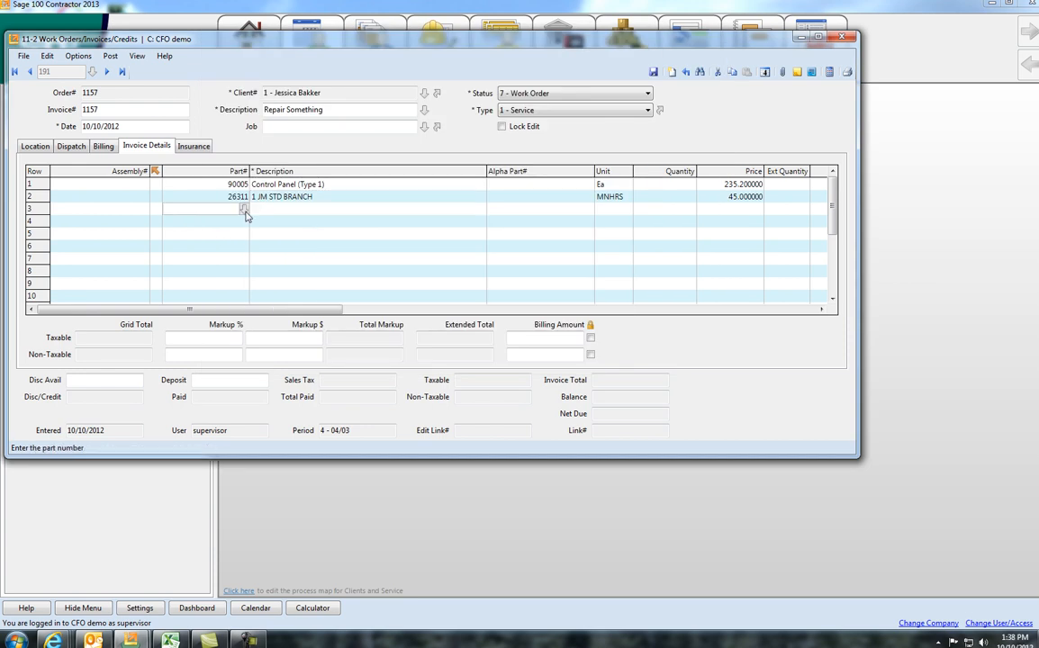
left_click(243, 210)
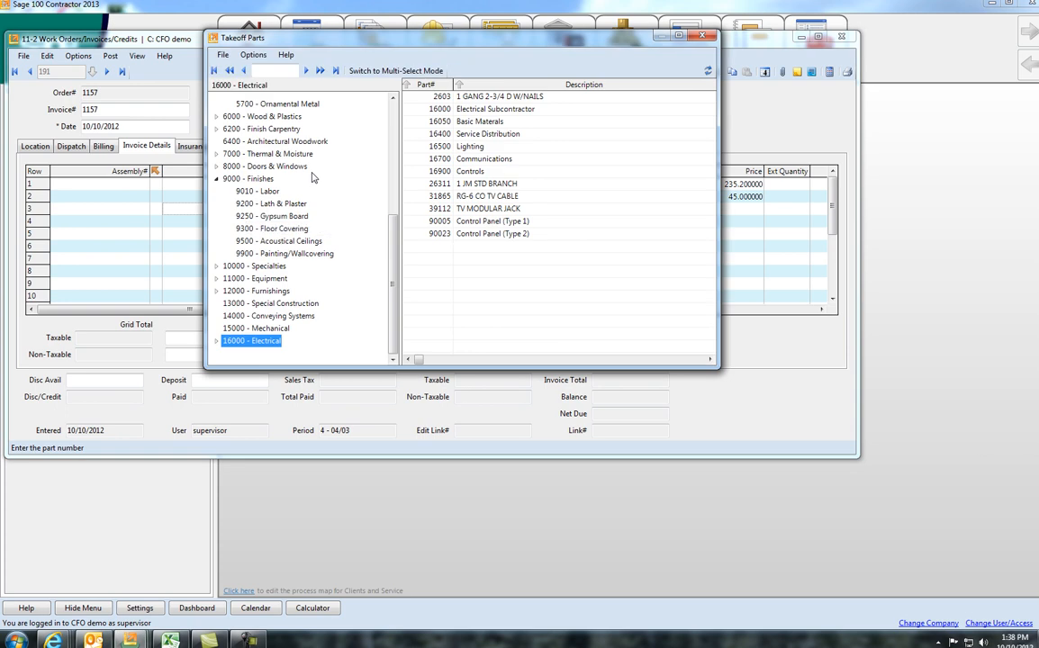
left_click(392, 108)
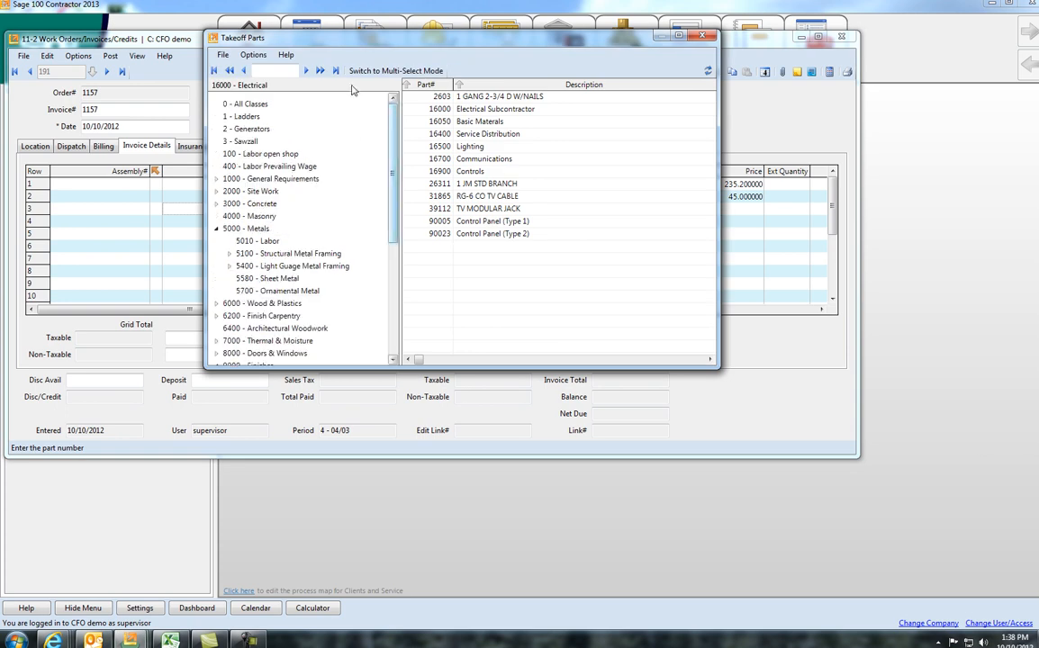
left_click(247, 154)
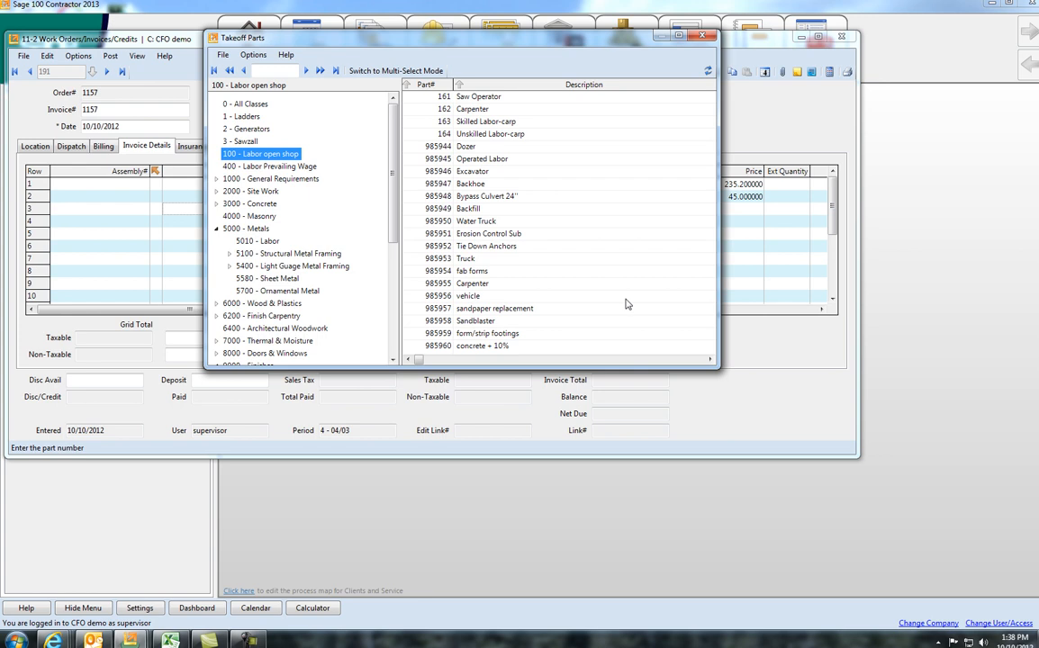
key("Down")
key("Down")
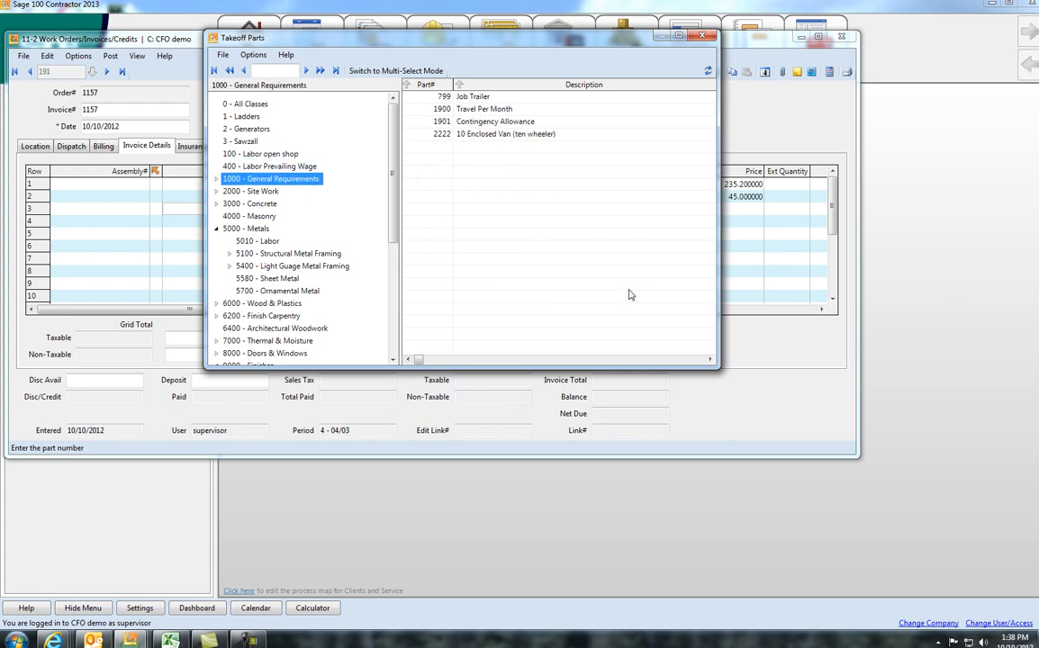
key("Up")
key("Up")
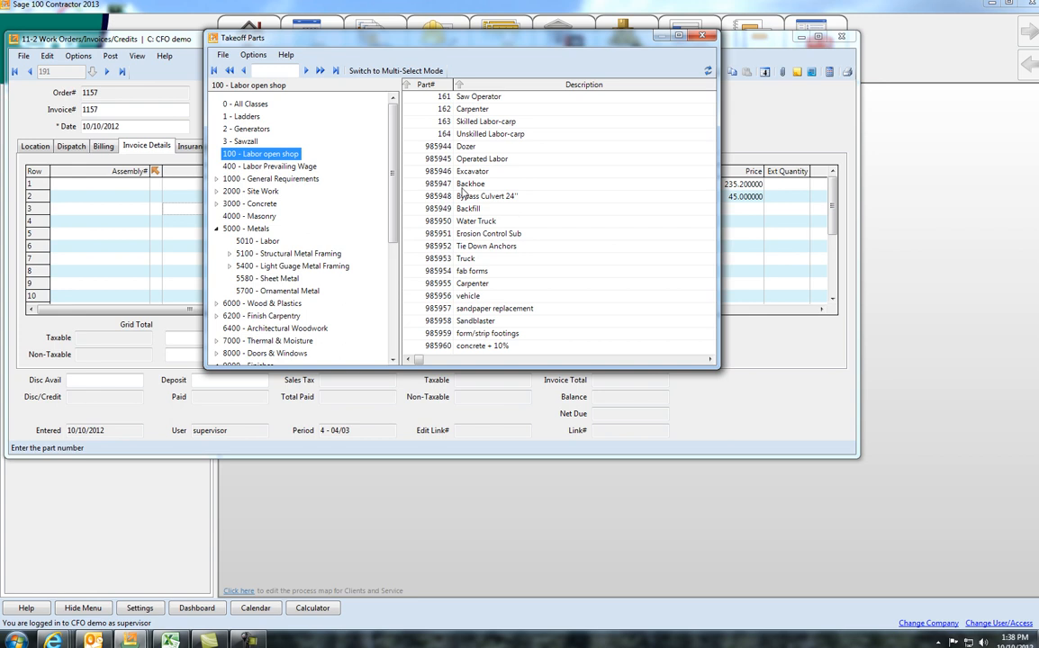
double_click(470, 135)
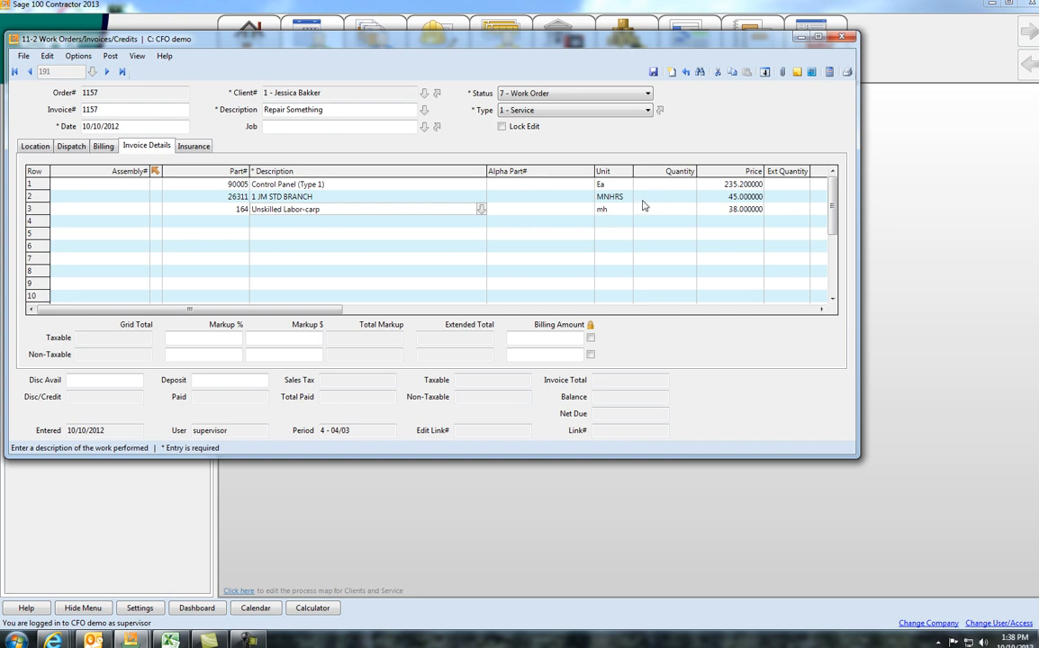
Step: Set the quantities to 1 for the control panel, 2 for the standard branch and 2 for the unskilled labor
left_click(670, 189)
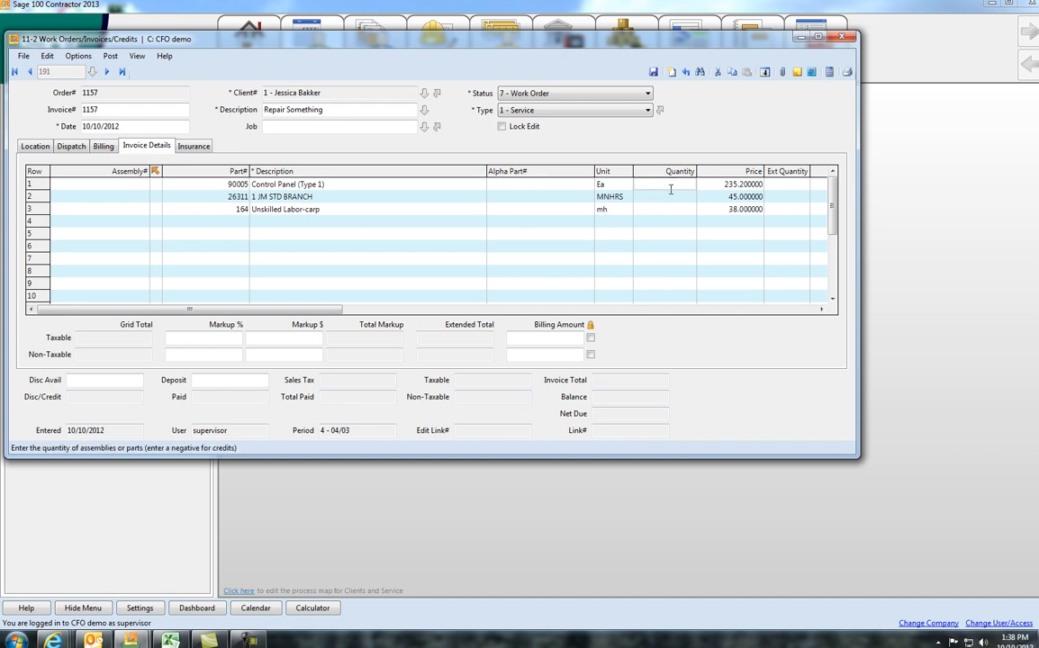
type("1")
left_click(670, 194)
type("2")
key("Down")
key("Down")
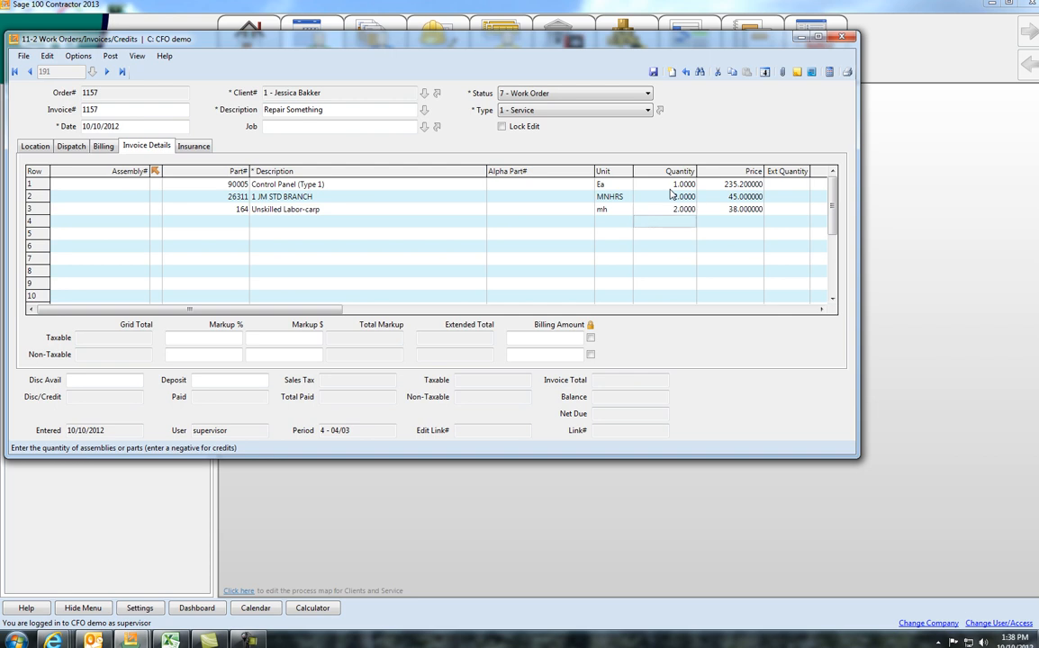
Step: Calculate the record totals and save the work order
left_click(829, 73)
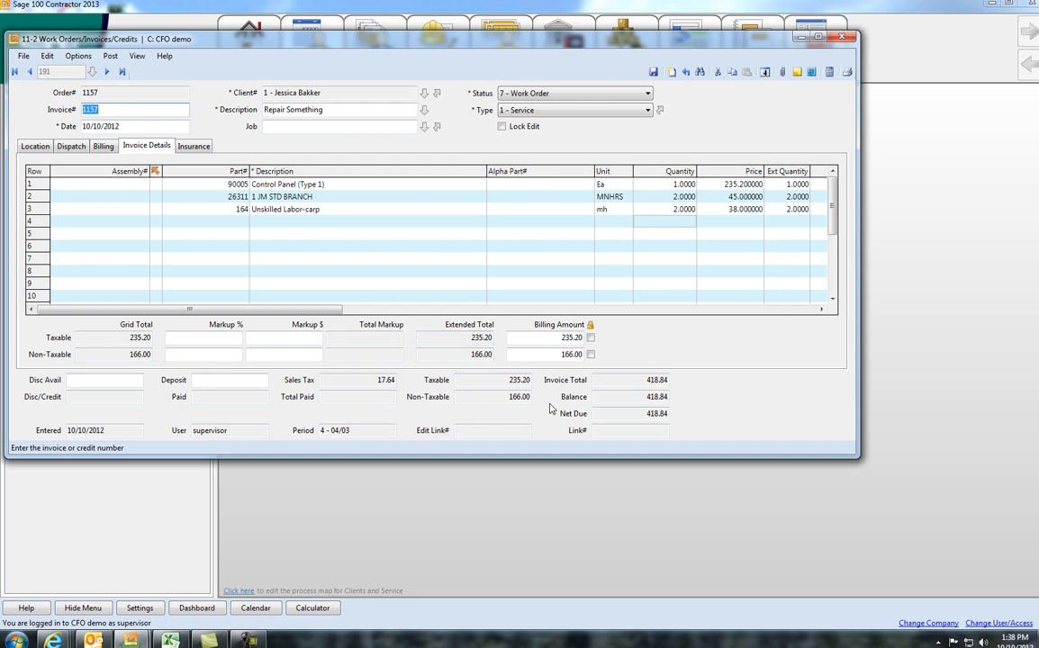
left_click(653, 72)
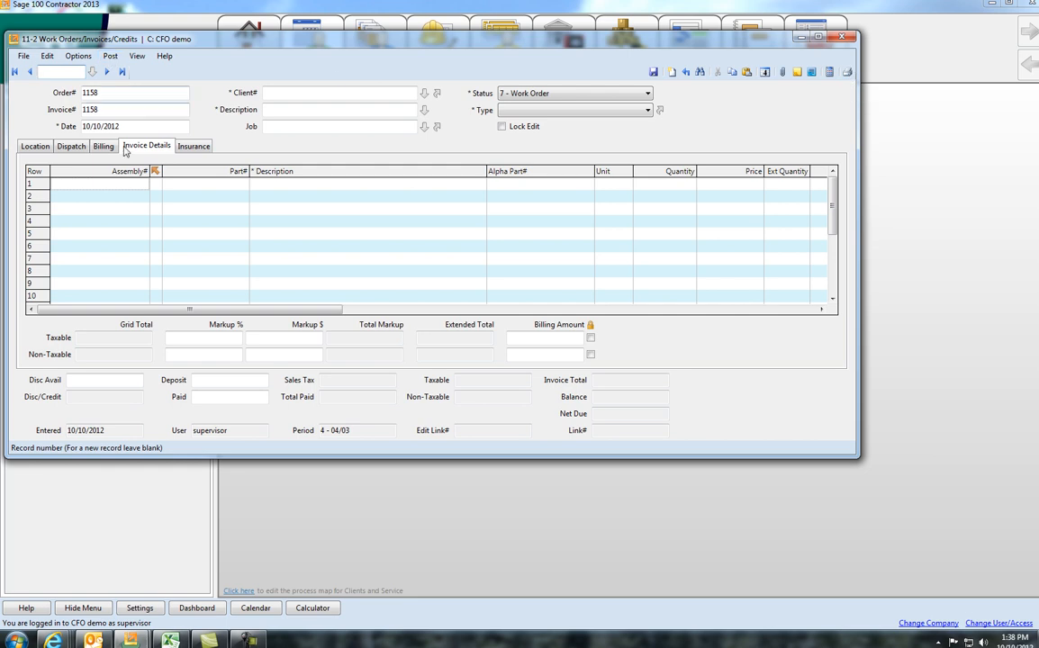
Step: Reopen the saved work order and set the control panel row's inventory location to 4 - Vehicle #142
left_click(107, 71)
left_click(109, 57)
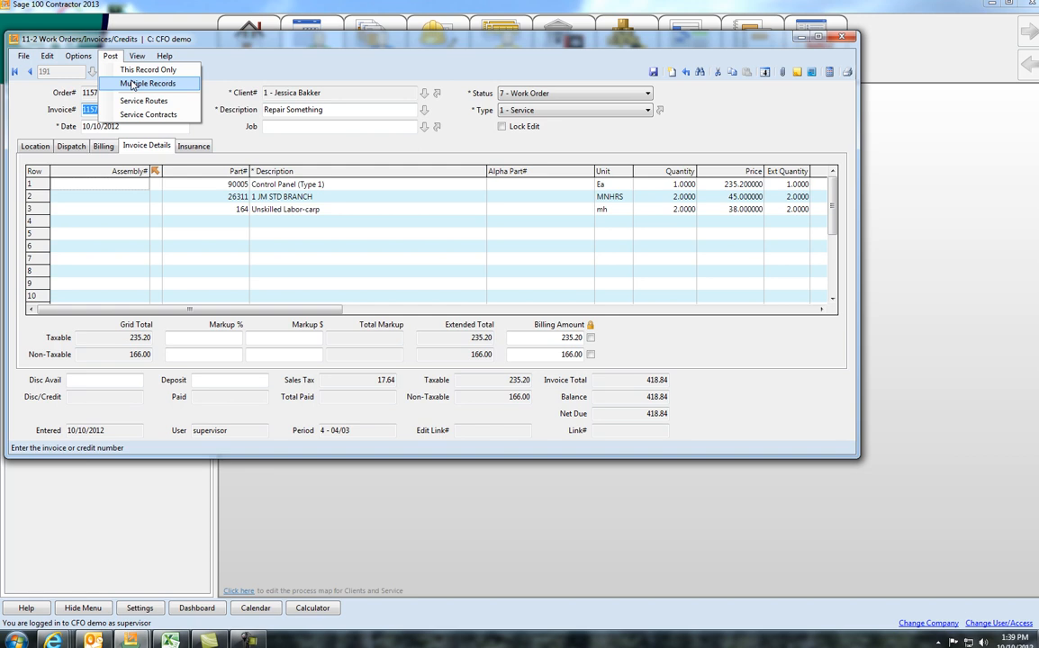
left_click(685, 311)
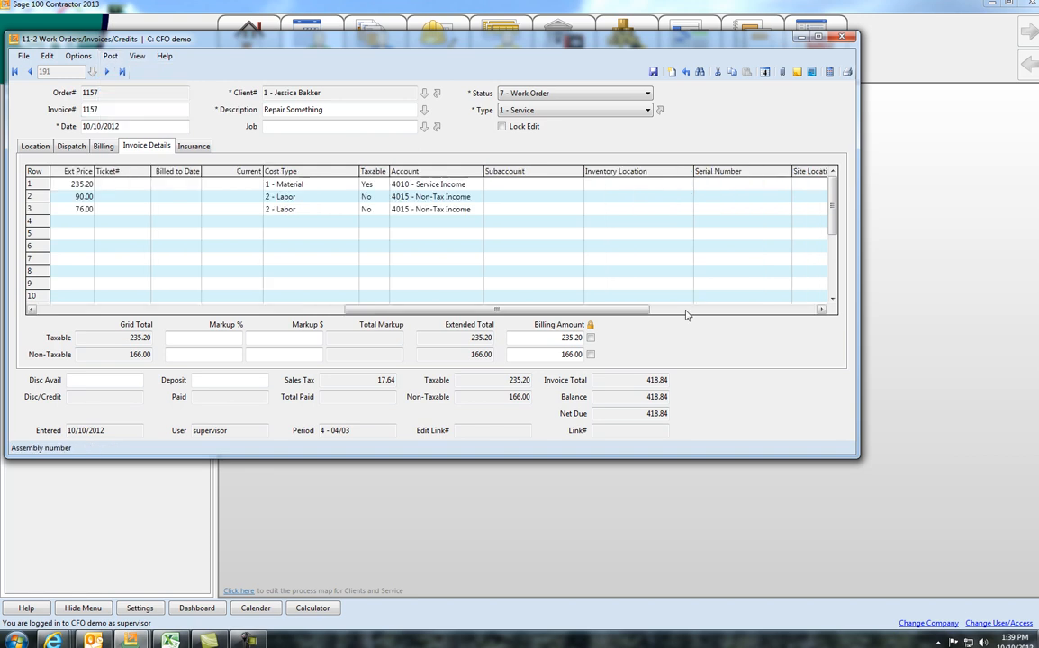
left_click(684, 184)
left_click(688, 184)
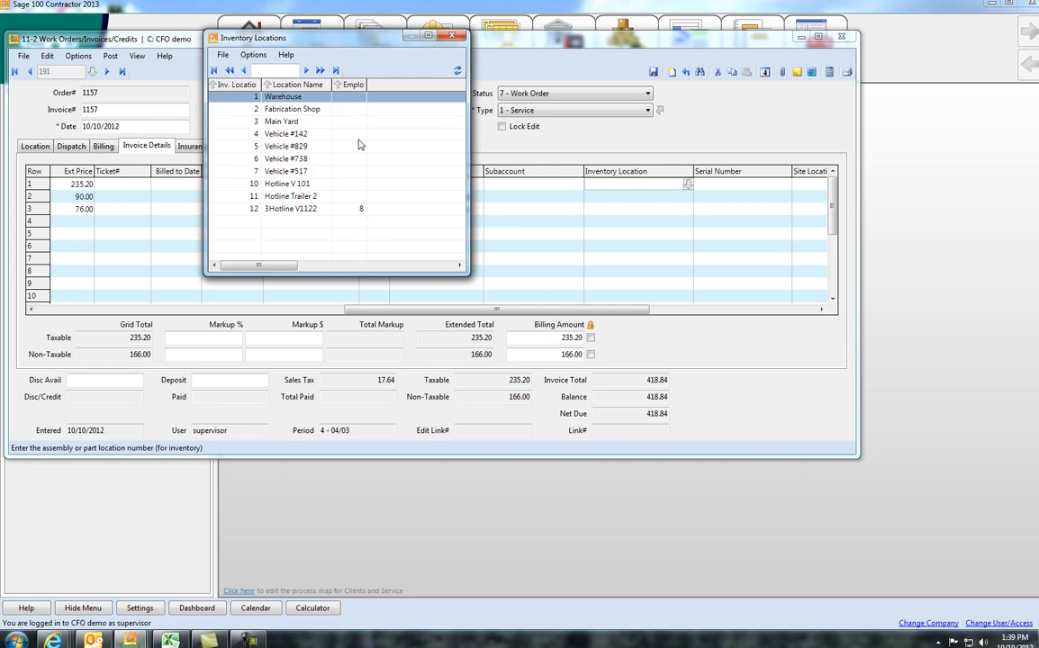
double_click(294, 135)
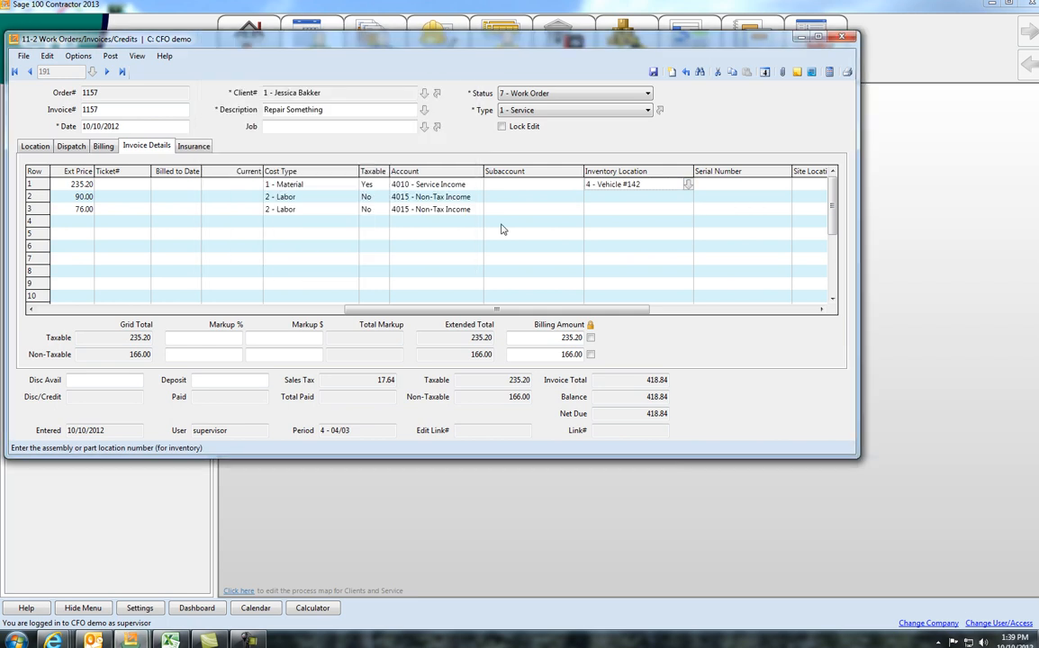
Step: Set the inventory location of the second invoice detail row to 1 - Warehouse
left_click(687, 198)
left_click(687, 197)
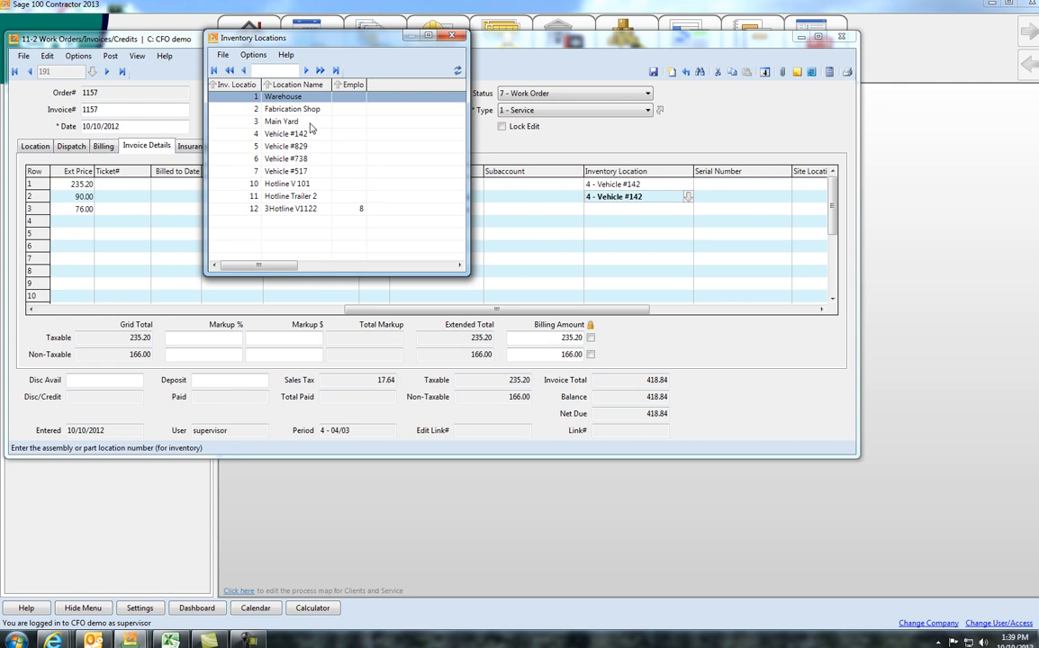
double_click(261, 96)
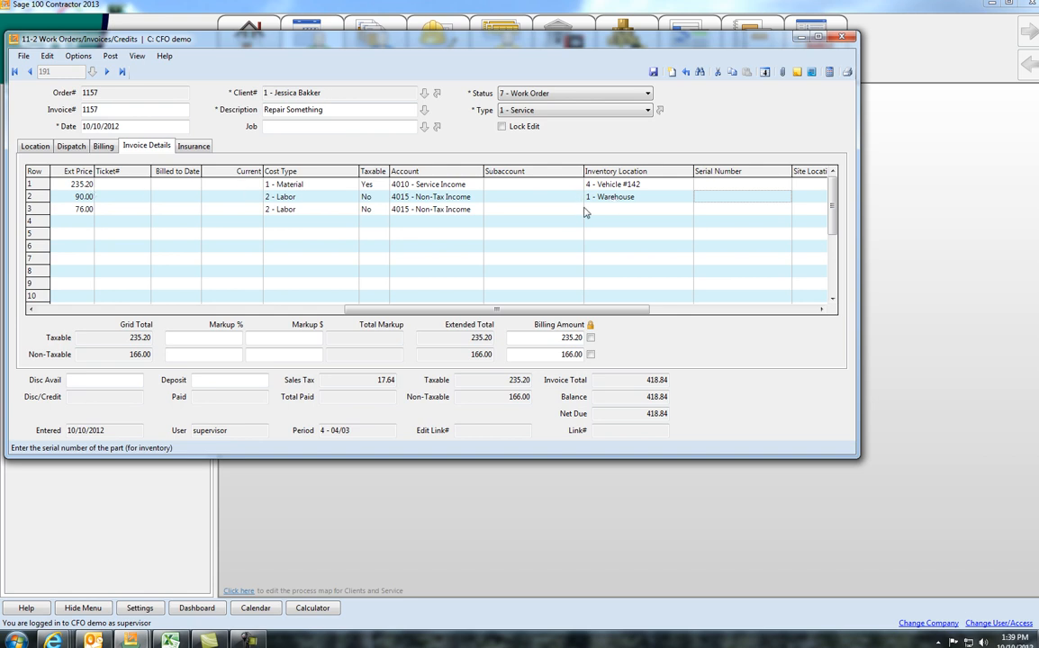
Step: Close the work order and discard its unsaved changes
left_click(842, 38)
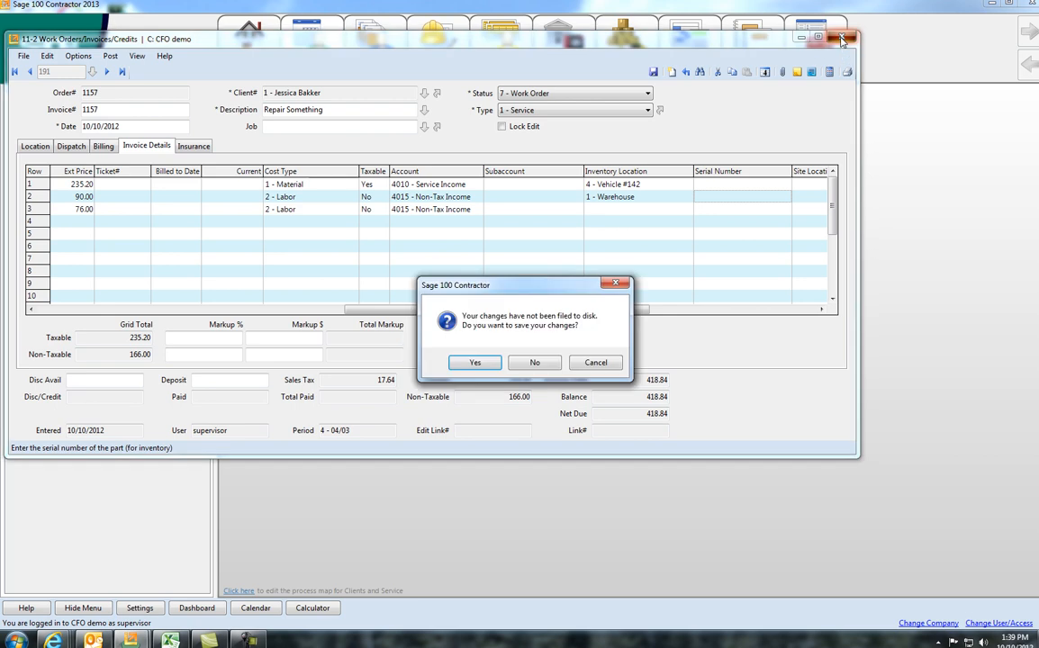
left_click(533, 364)
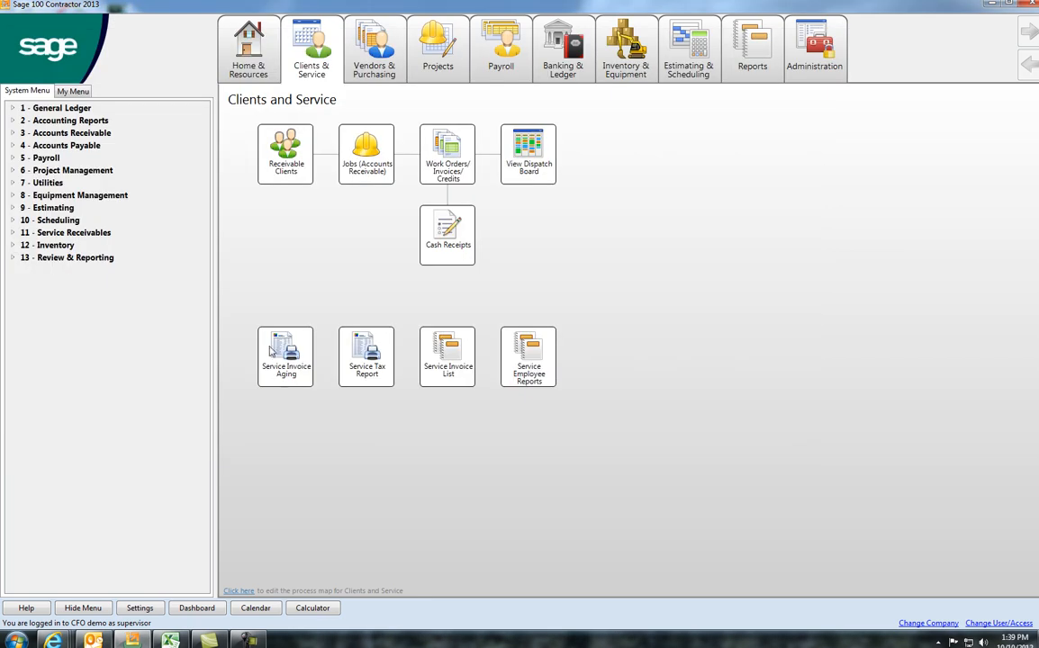
Step: Open the Service Invoice List reports under Service Receivables and preview report 61- Service Invoice Profitability~by Client without filter values
left_click(16, 233)
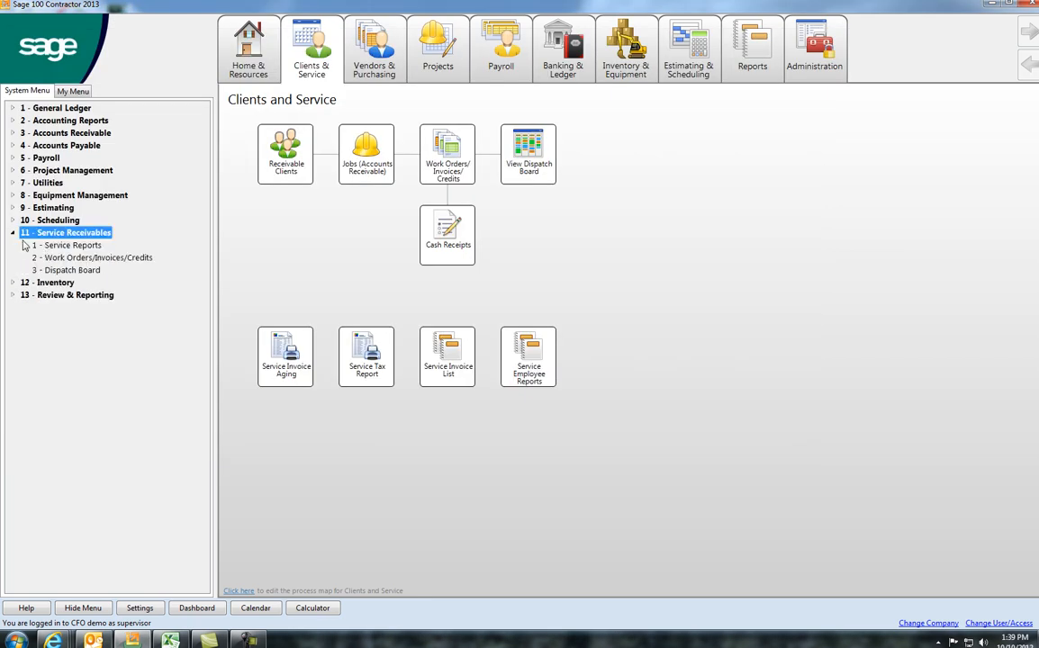
double_click(62, 247)
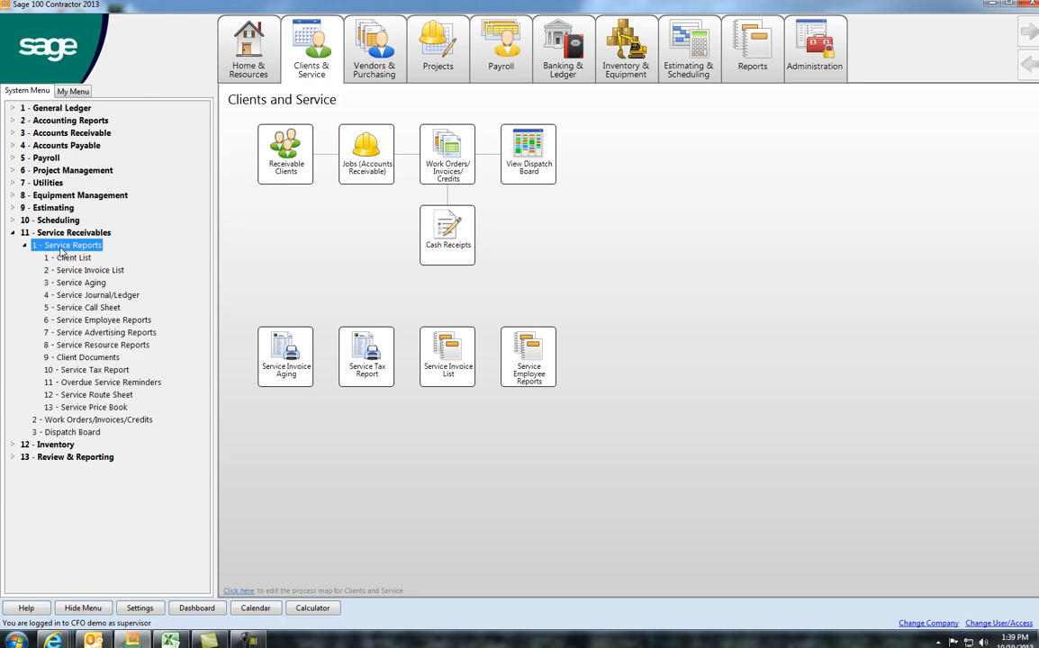
left_click(90, 271)
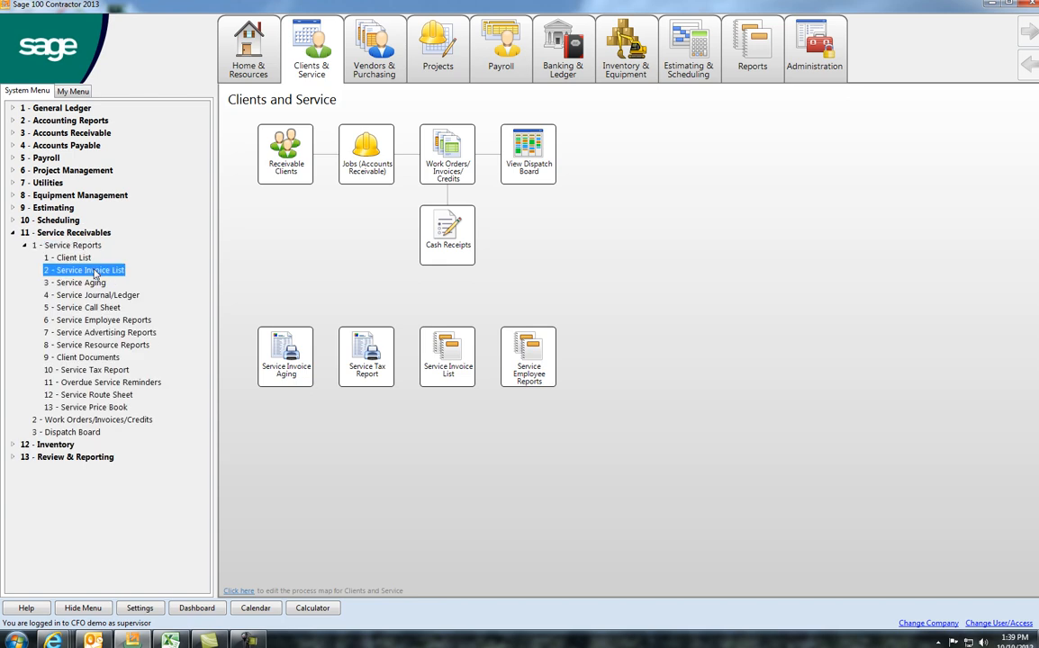
double_click(93, 270)
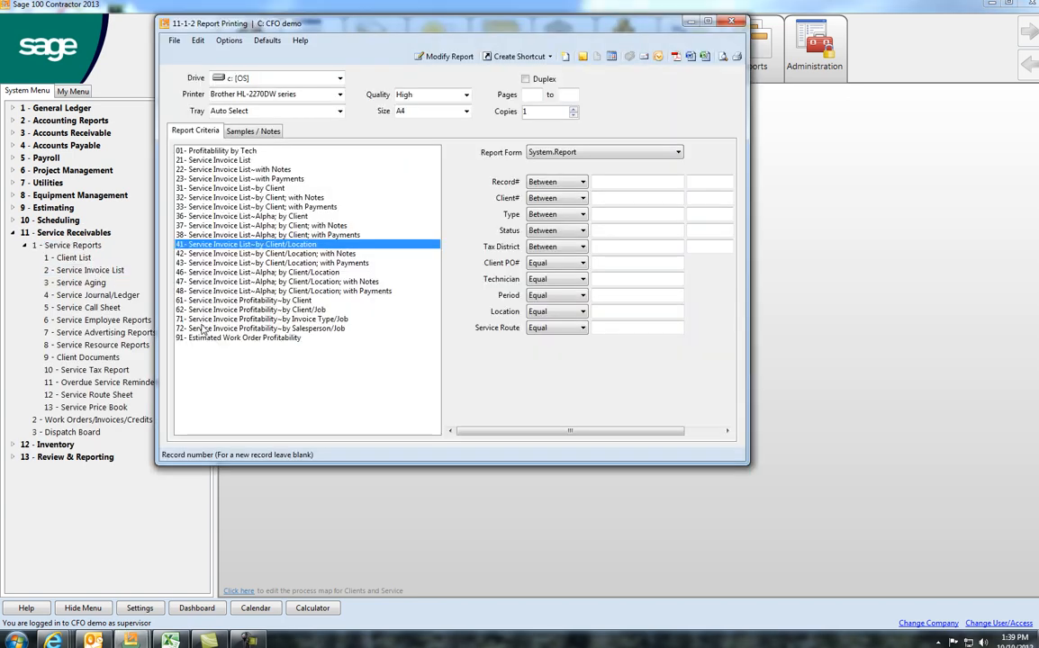
left_click(231, 300)
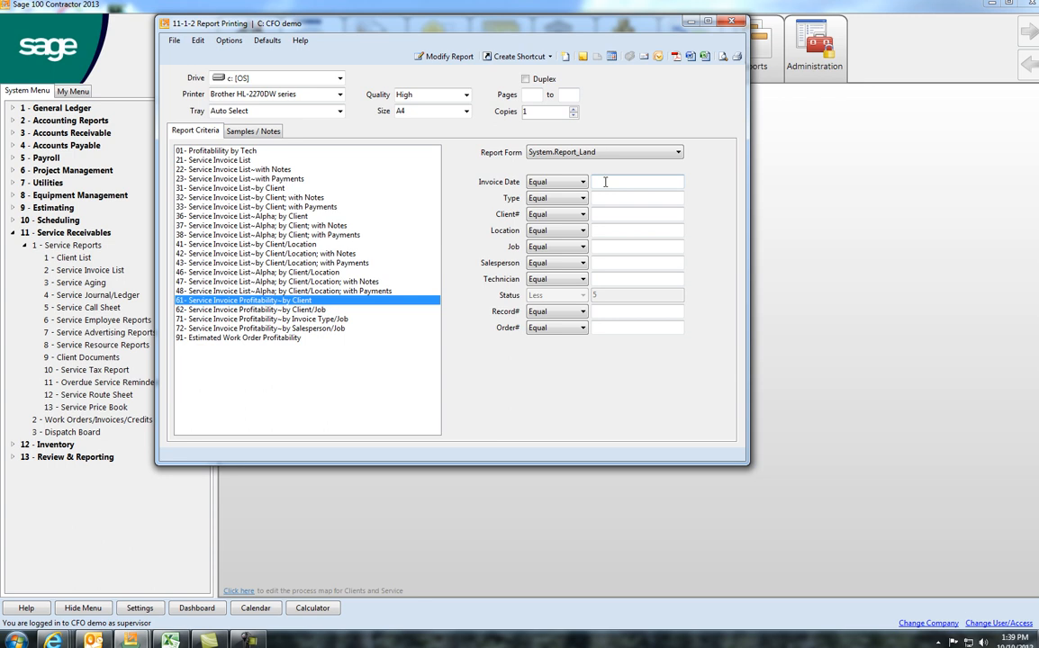
left_click(595, 215)
left_click(600, 280)
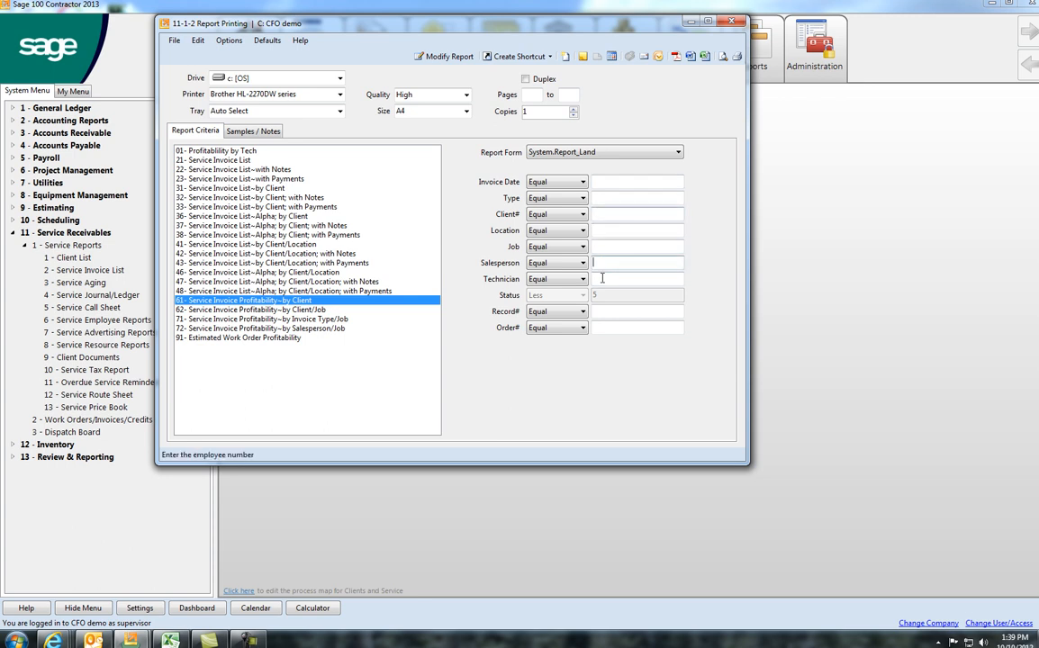
left_click(722, 57)
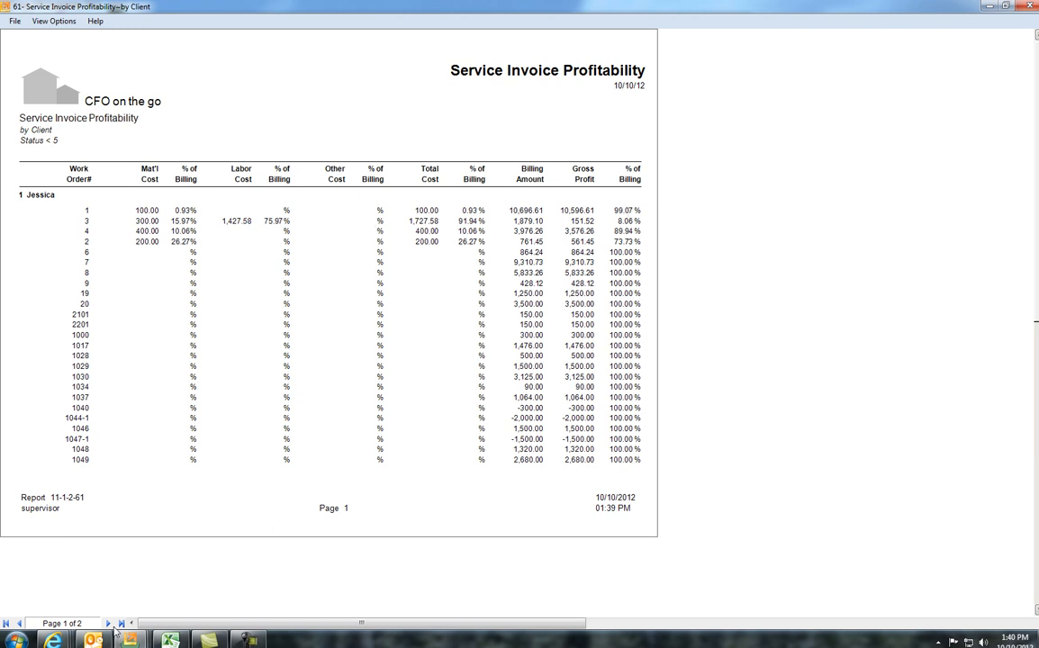
Step: Examine page 2 of the profitability report, including client and grand totals, and close the preview and report window
left_click(108, 624)
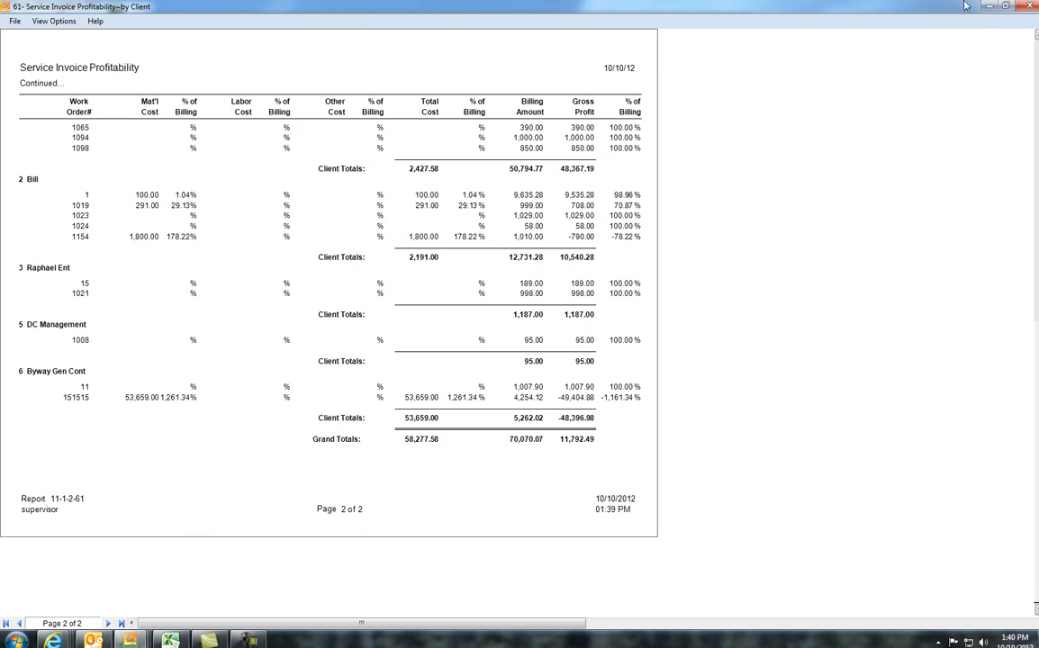
left_click(1029, 6)
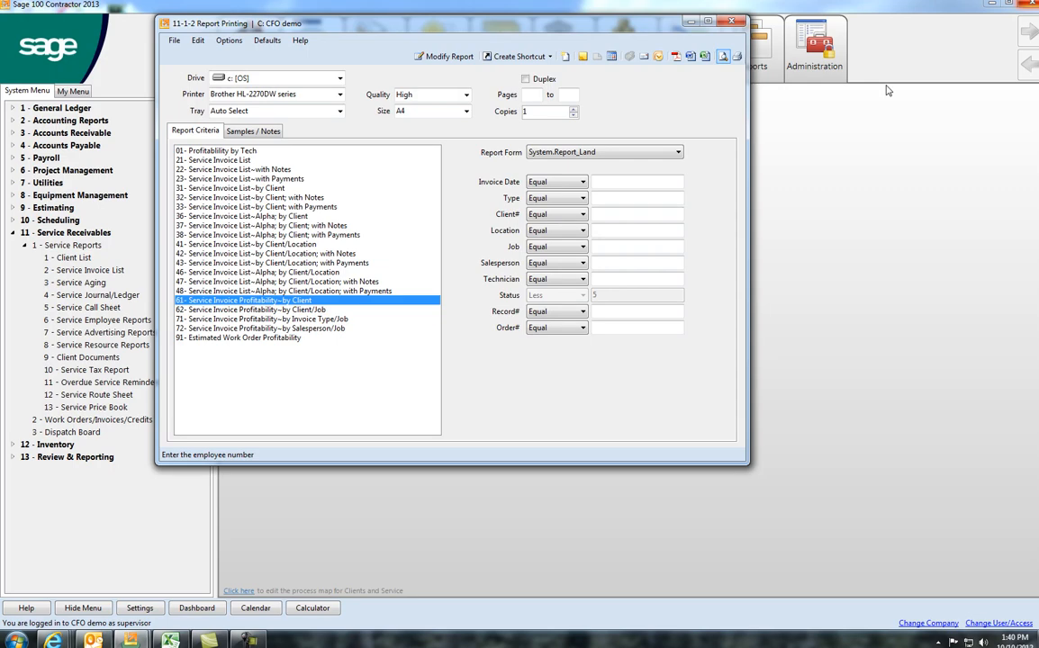
left_click(729, 20)
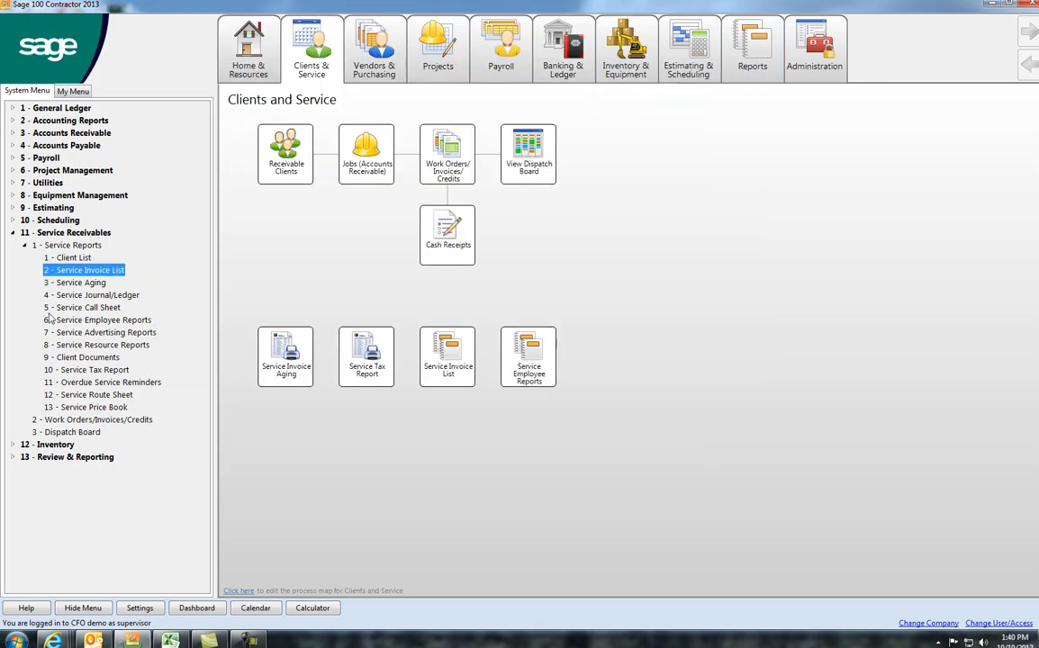
Step: Review the available Service Aging reports, close their report window and collapse the Service Receivables listing
left_click(65, 284)
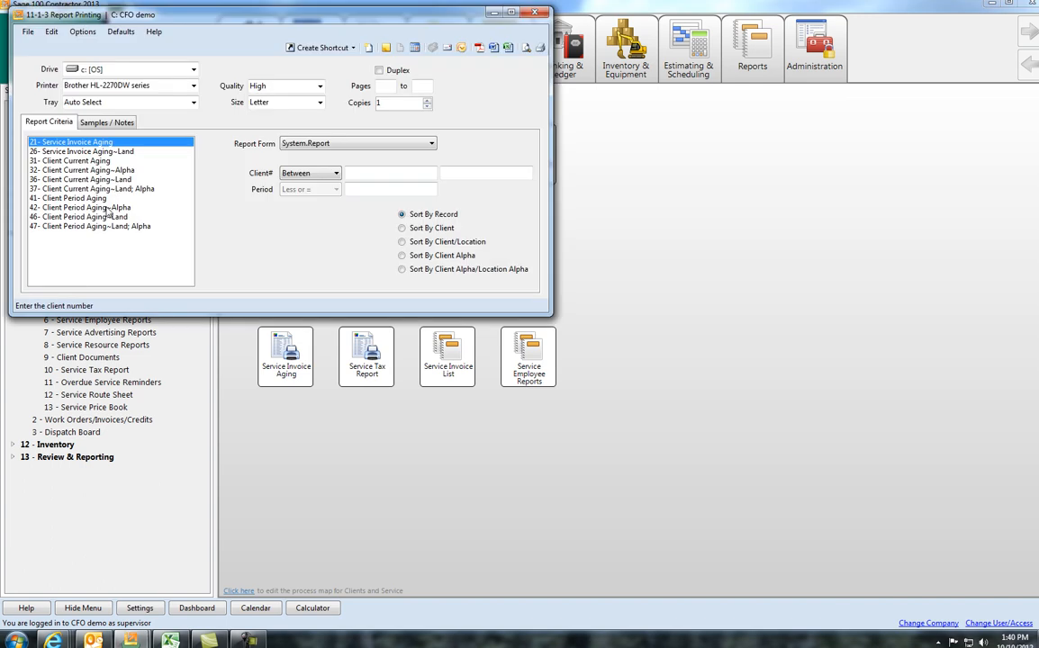
left_click(534, 12)
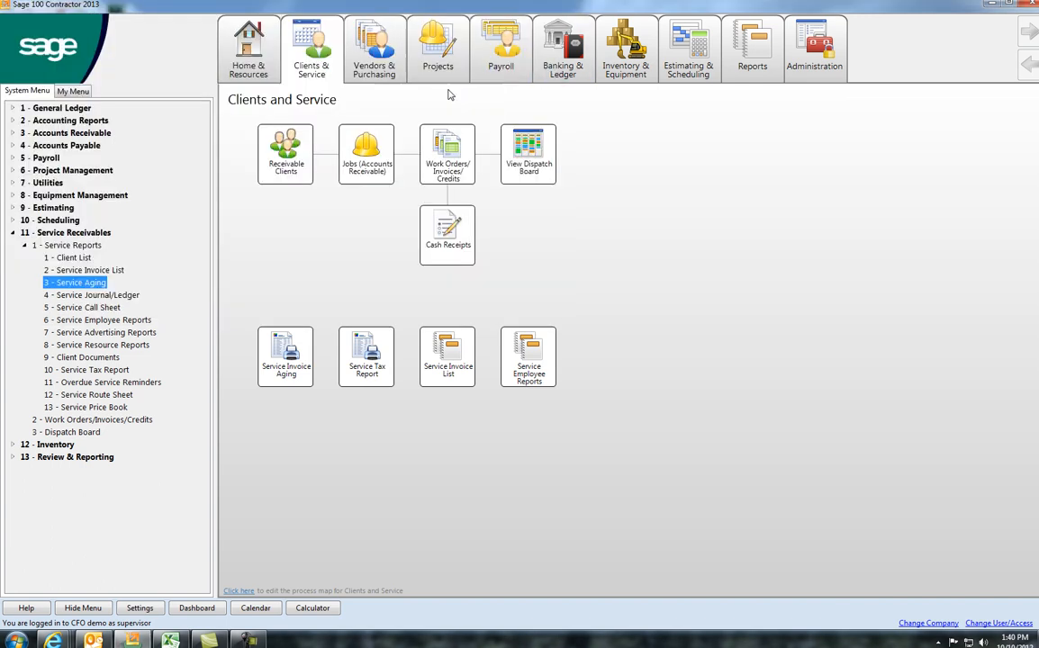
left_click(24, 245)
left_click(11, 233)
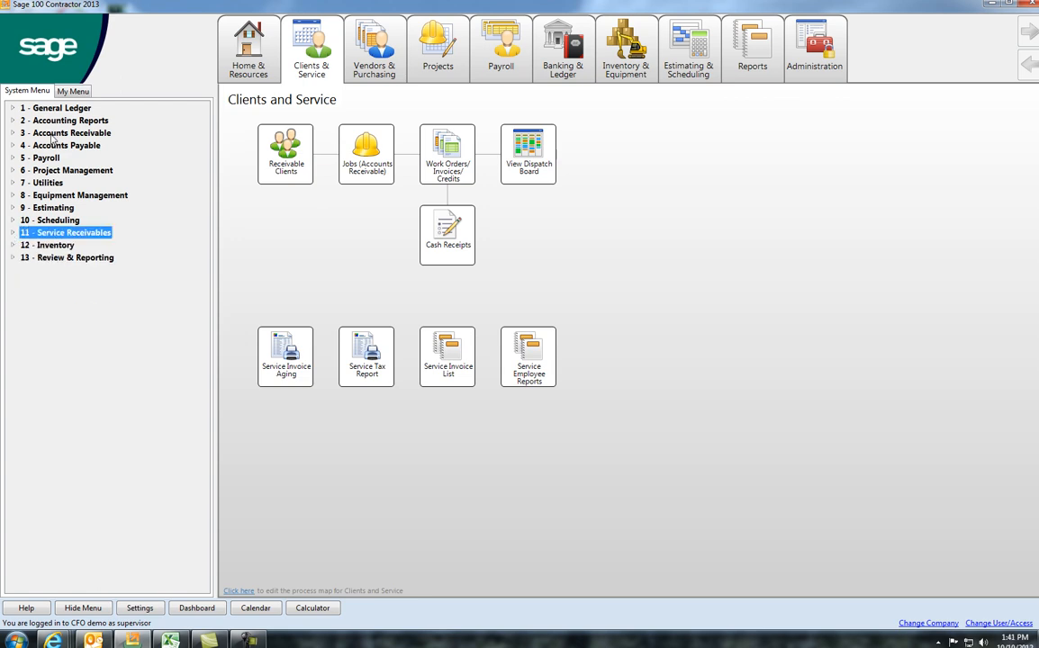
Step: Look over the functions offered under Project Management and collapse its listing again
left_click(12, 170)
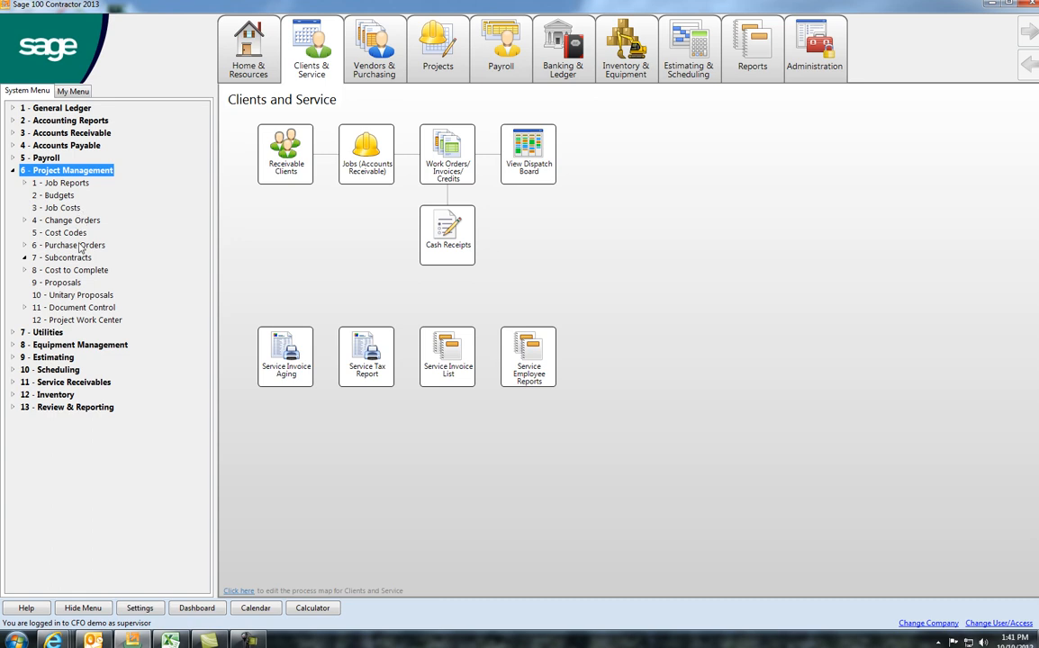
left_click(13, 170)
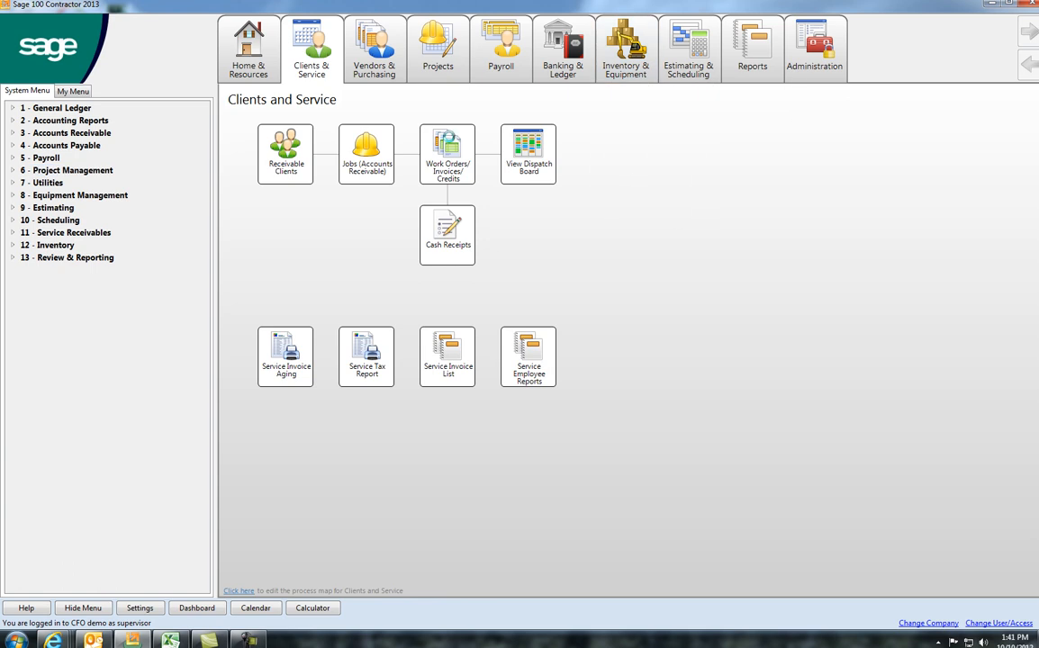
Step: Reopen the last work order record and display the Dispatch Board from it
left_click(449, 145)
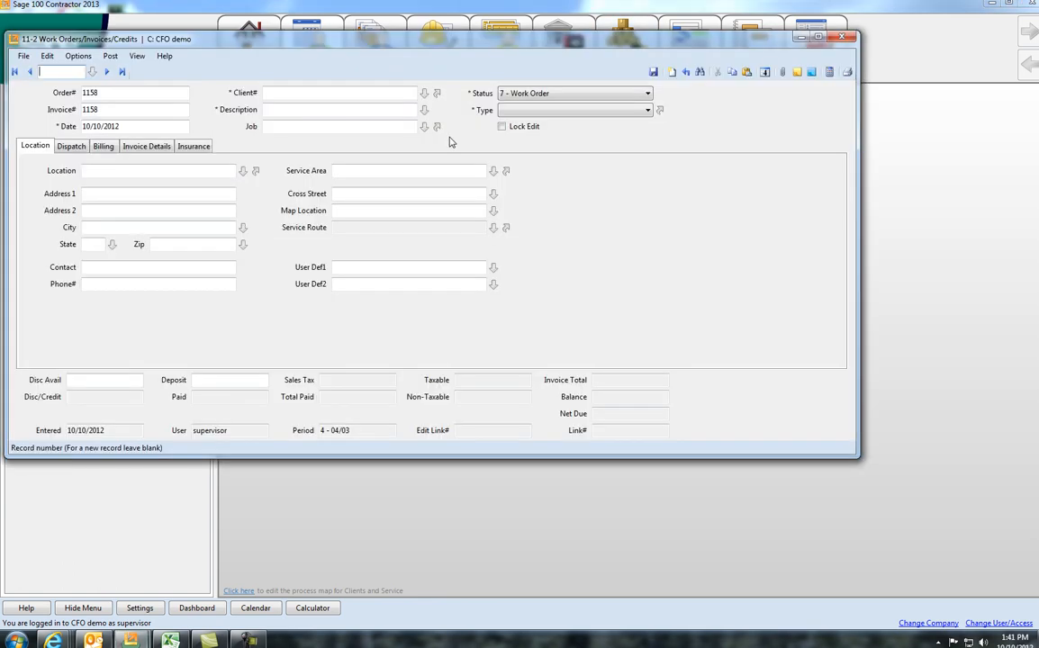
left_click(122, 72)
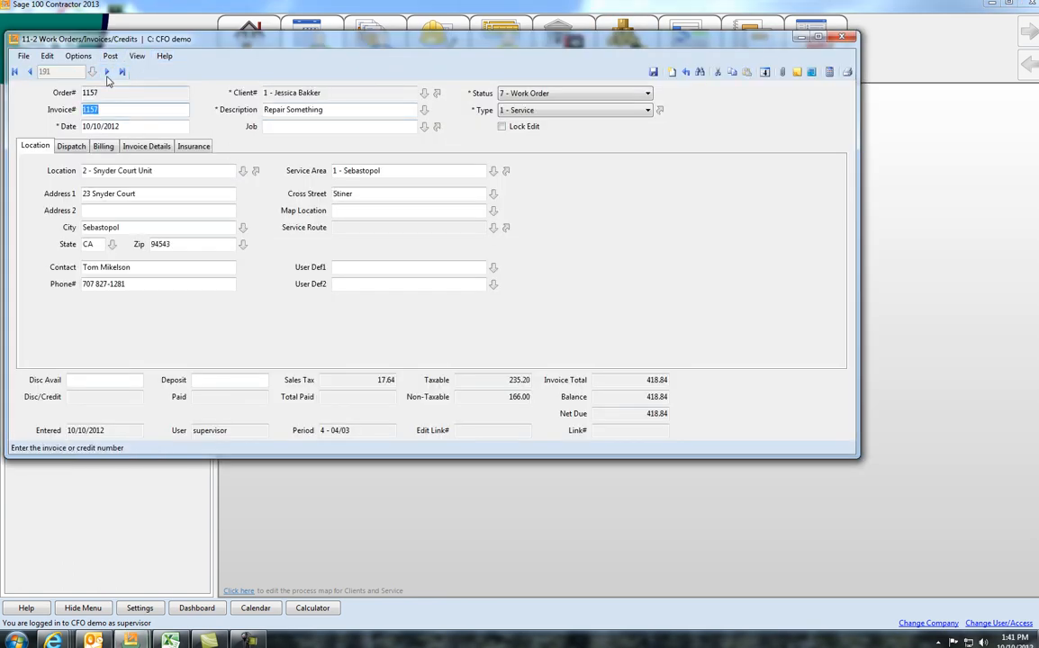
left_click(78, 56)
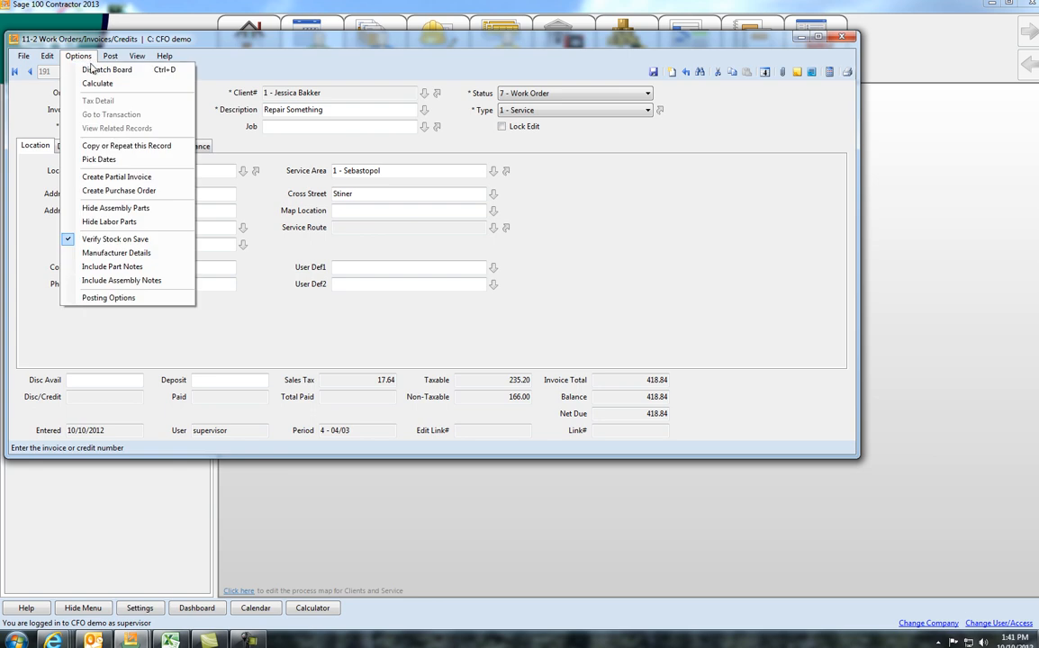
left_click(91, 71)
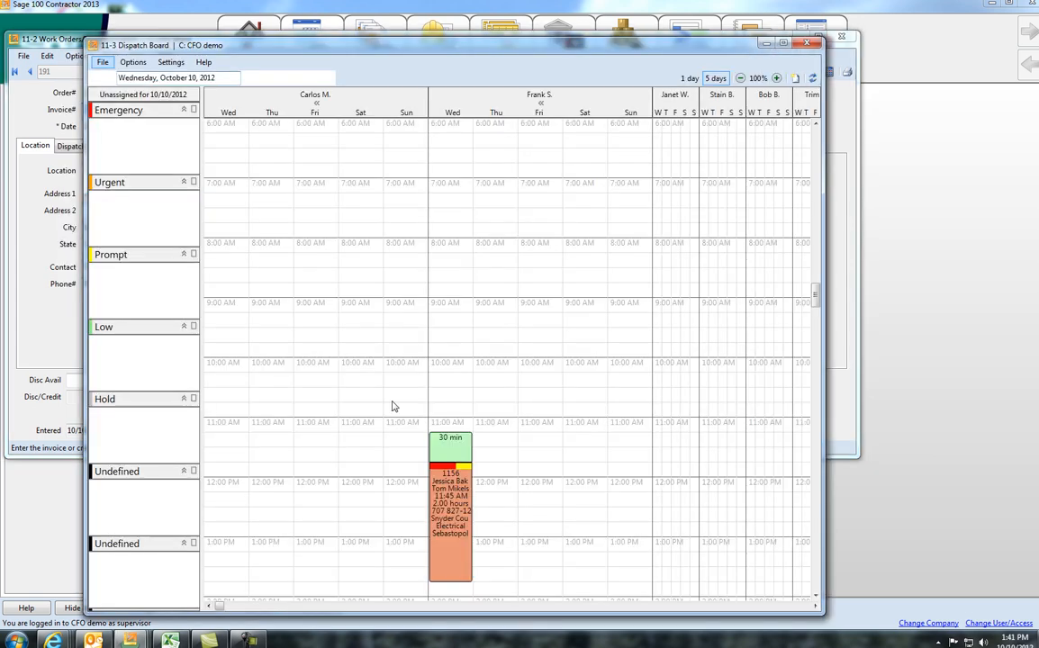
Step: Show the actions available for the dispatch scheduled on Wednesday, October 10, 2012, and close the Dispatch Board and work order
right_click(461, 511)
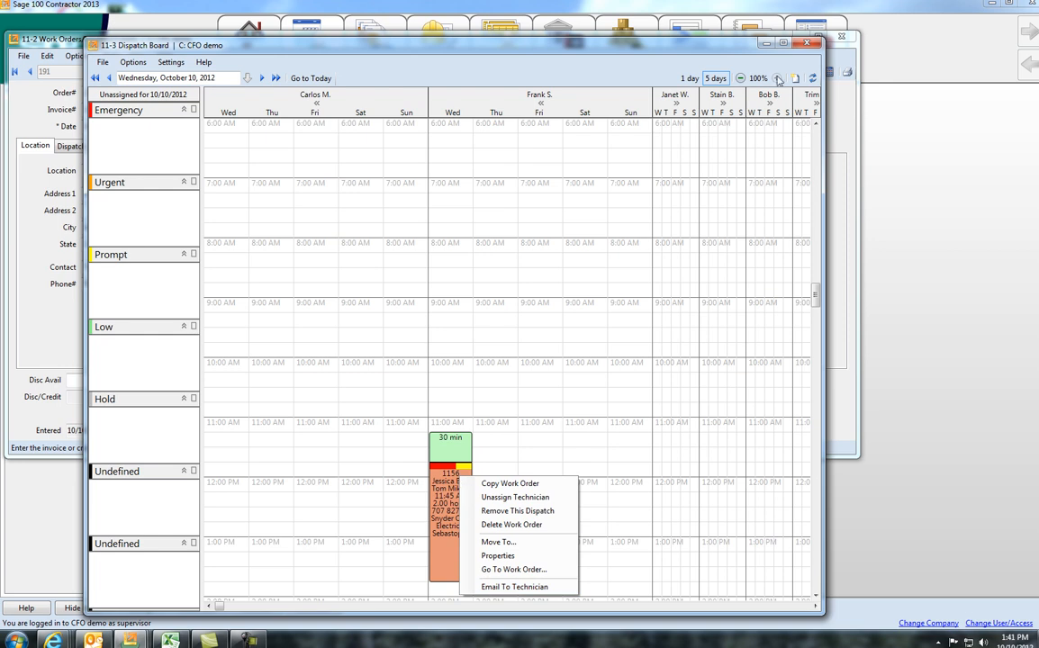
left_click(807, 44)
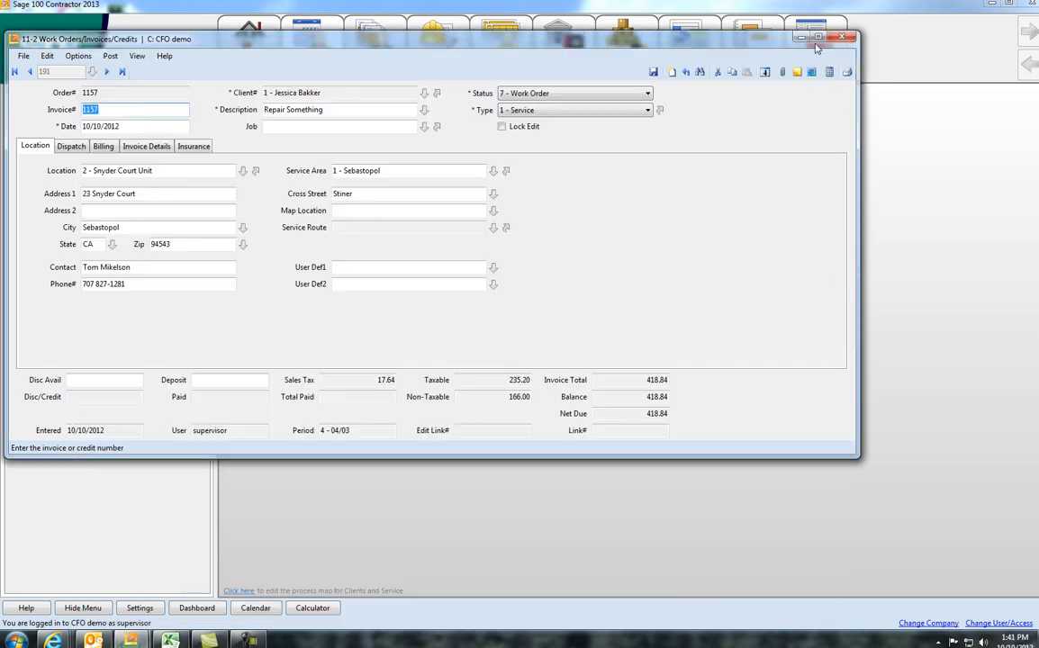
left_click(842, 38)
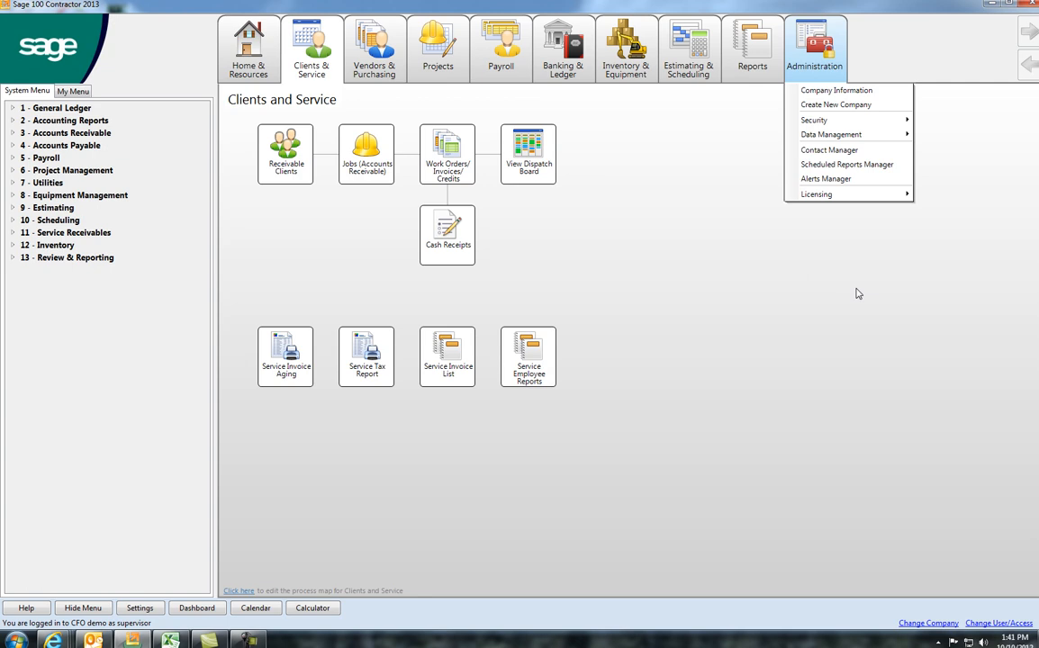